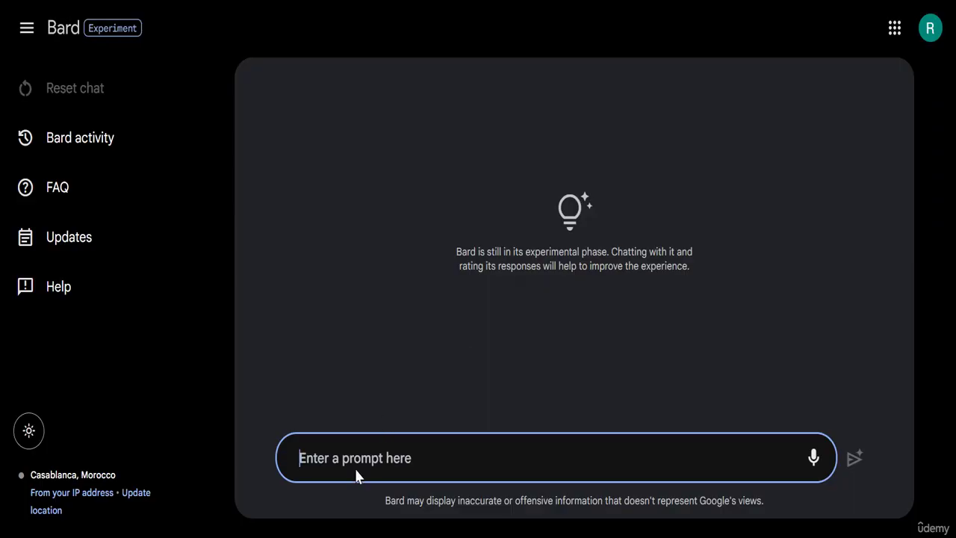
- Write a prompt requesting a facebook ad copy to promote the product as an affiliate, ending with "here is the URL of the product as follows :"
{"action": "type", "text": "I"}
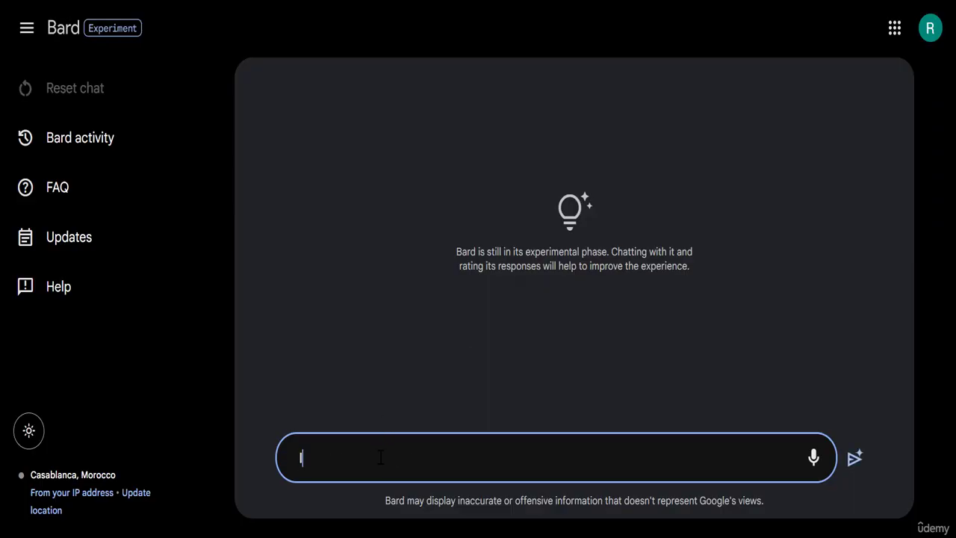
{"action": "type", "text": " want you to "}
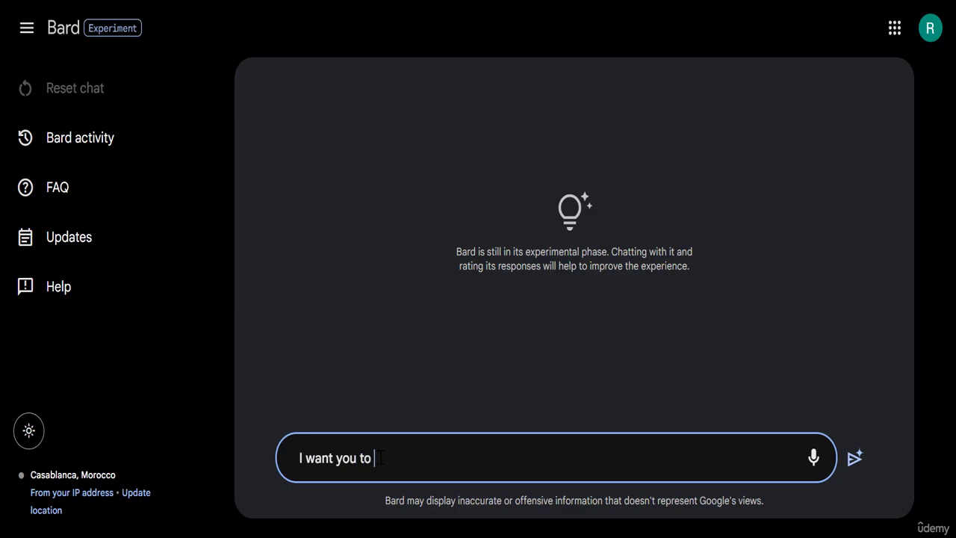
{"action": "type", "text": "generate a facebook ad copy"}
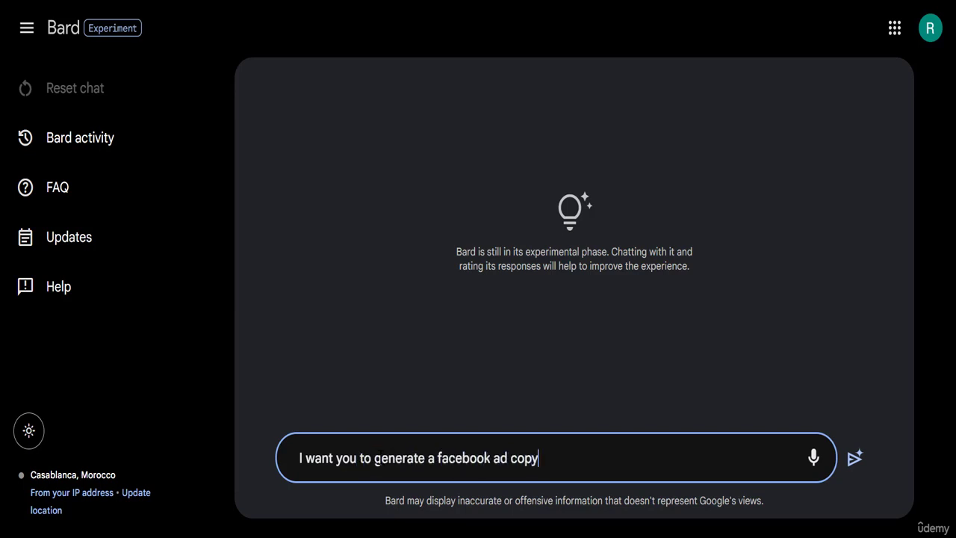
{"action": "type", "text": " to promote the product as an af"}
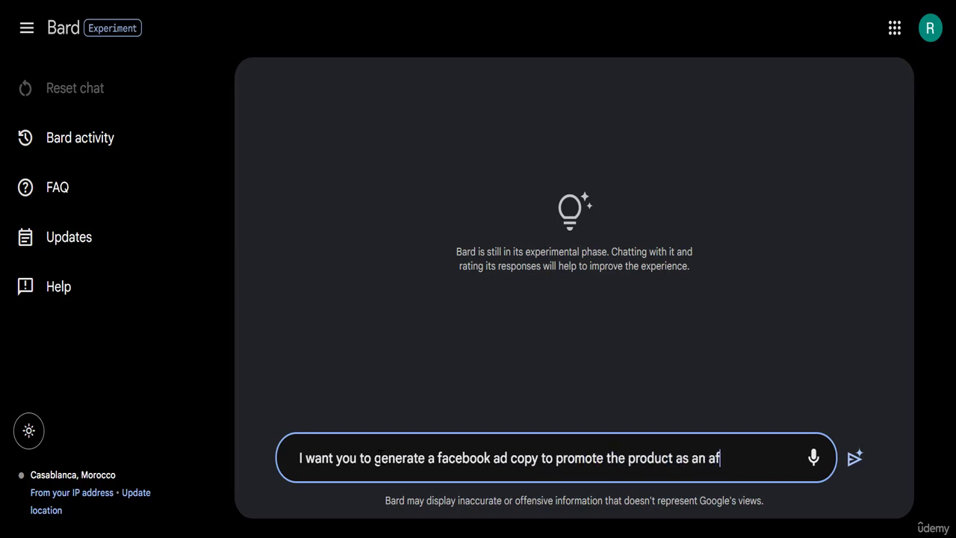
{"action": "type", "text": "filiate, and "}
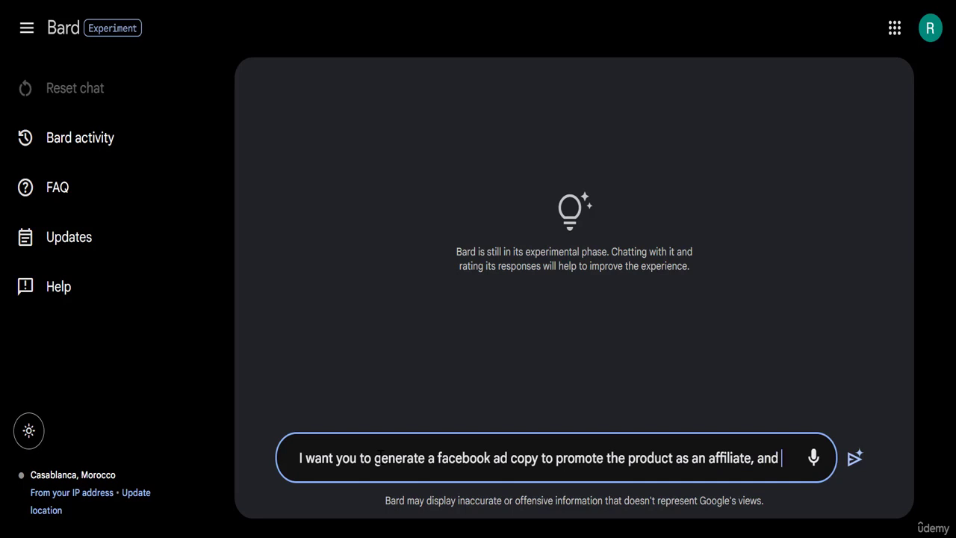
{"action": "type", "text": "her"}
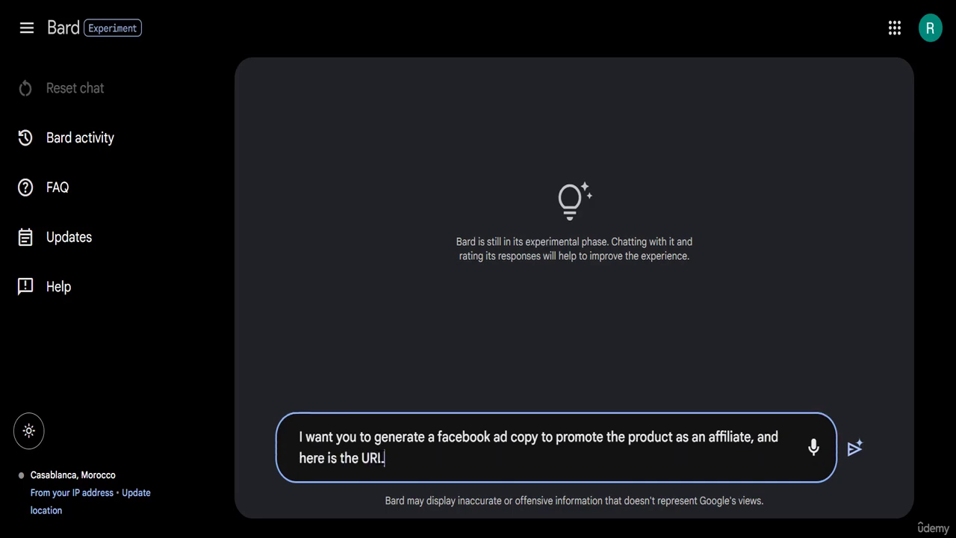
{"action": "type", "text": "e is the URL of the product as follows :"}
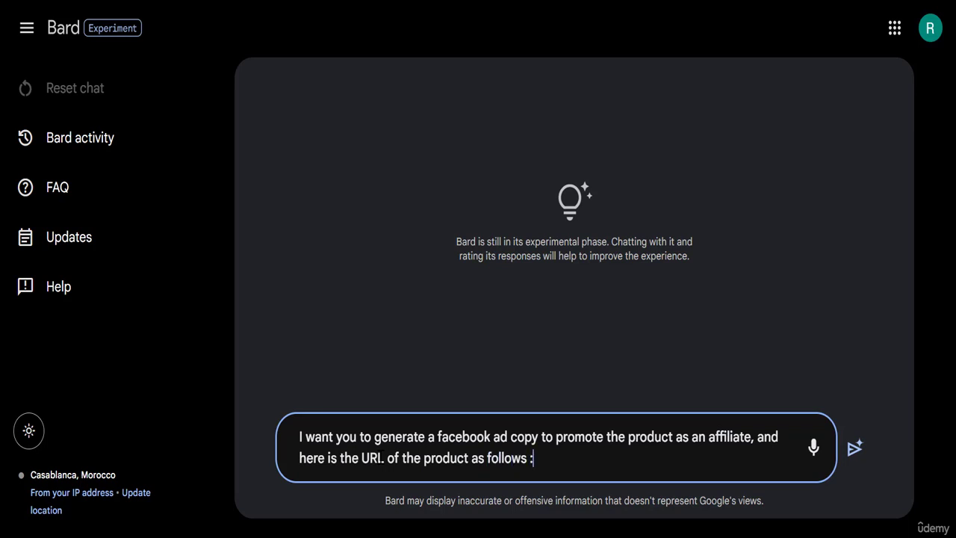
{"action": "type", "text": "https://tryneurorise.com/c/order-now.php"}
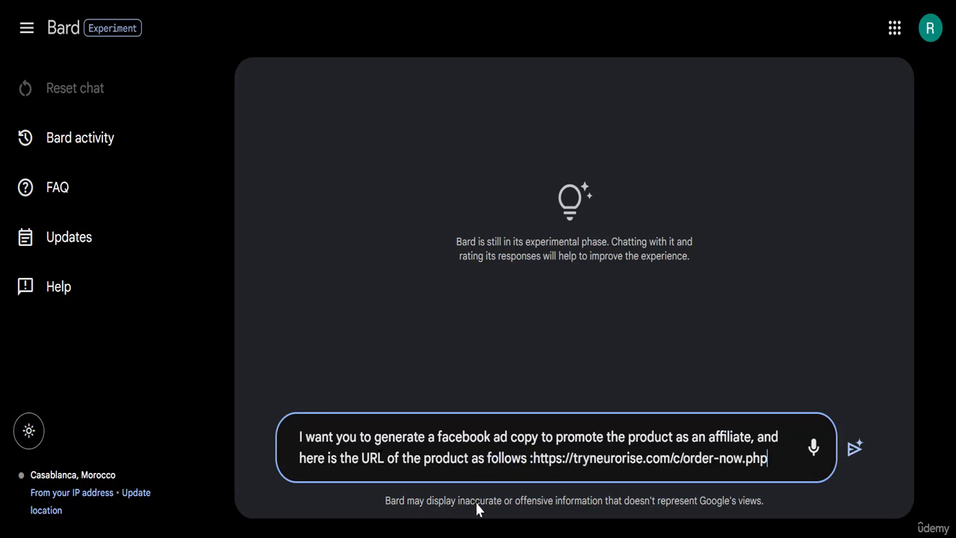
{"action": "left_click", "coordinate": [533, 458]}
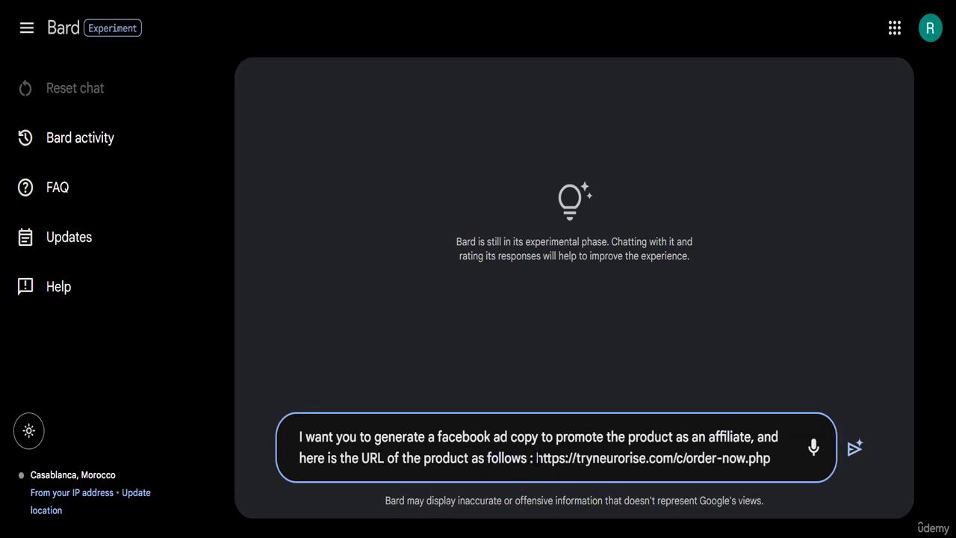
{"action": "key", "text": "Return"}
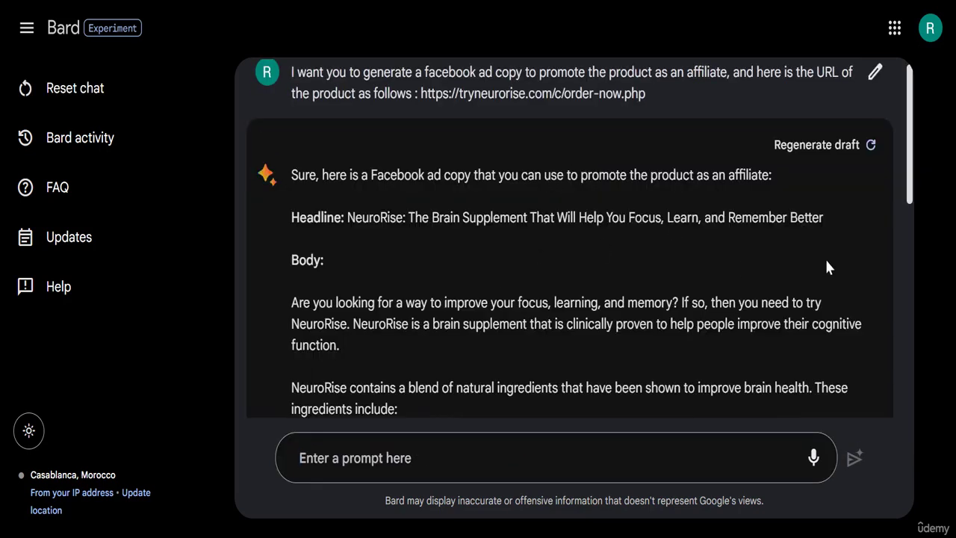
{"action": "left_click_drag", "start_coordinate": [910, 196], "coordinate": [895, 300]}
{"action": "scroll", "coordinate": [892, 295], "scroll_direction": "up", "scroll_amount": 4}
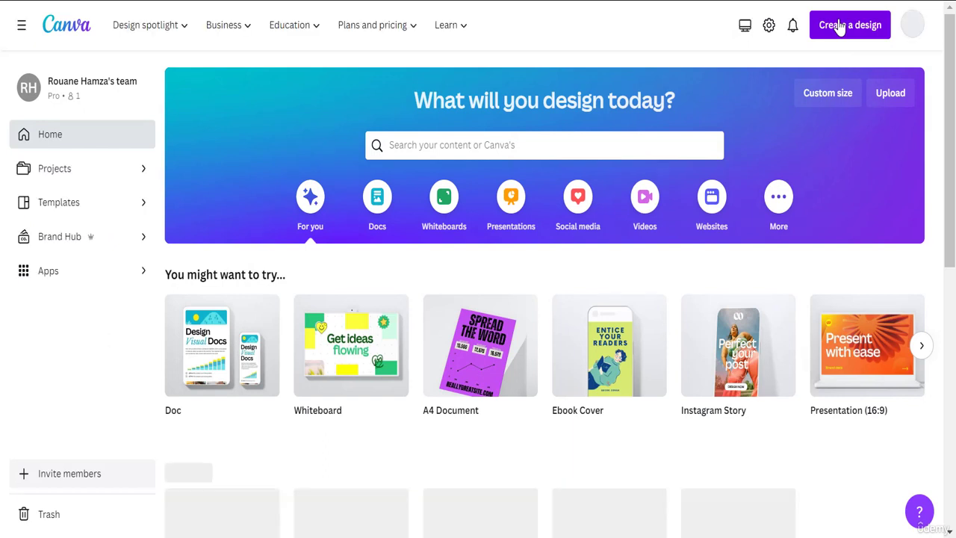
- Switch to Canva, find the Facebook formats and create a new Facebook Ad design, then check the NeuroRise product page
{"action": "left_click", "coordinate": [838, 26]}
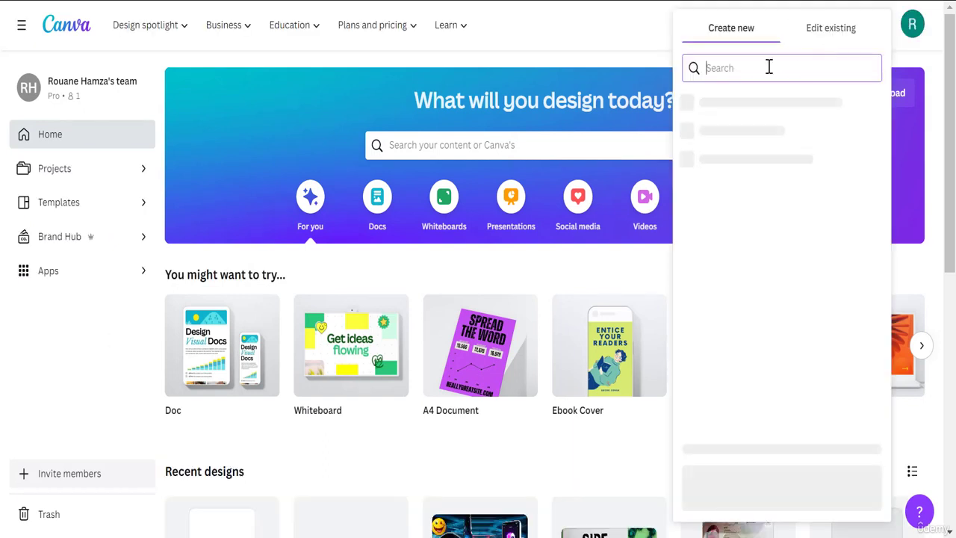
{"action": "type", "text": "face"}
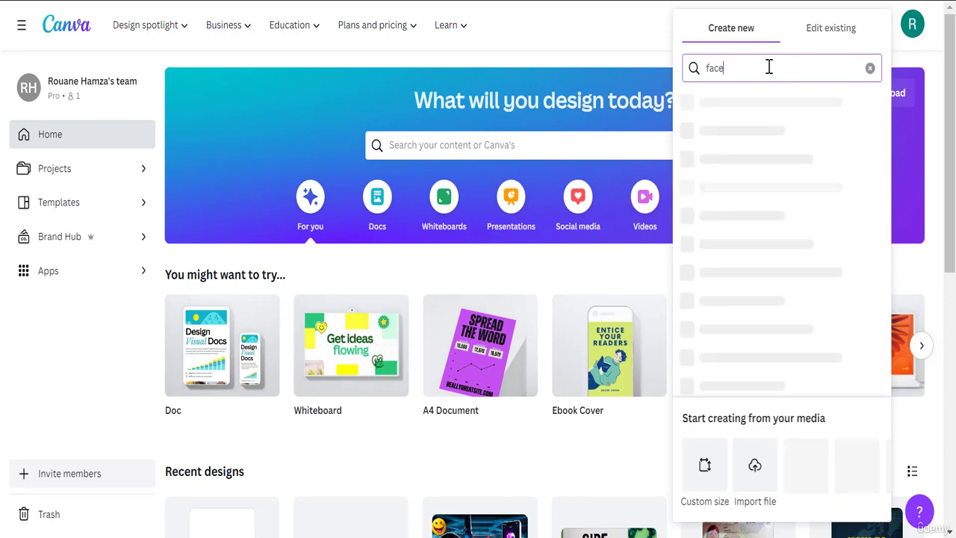
{"action": "type", "text": "book"}
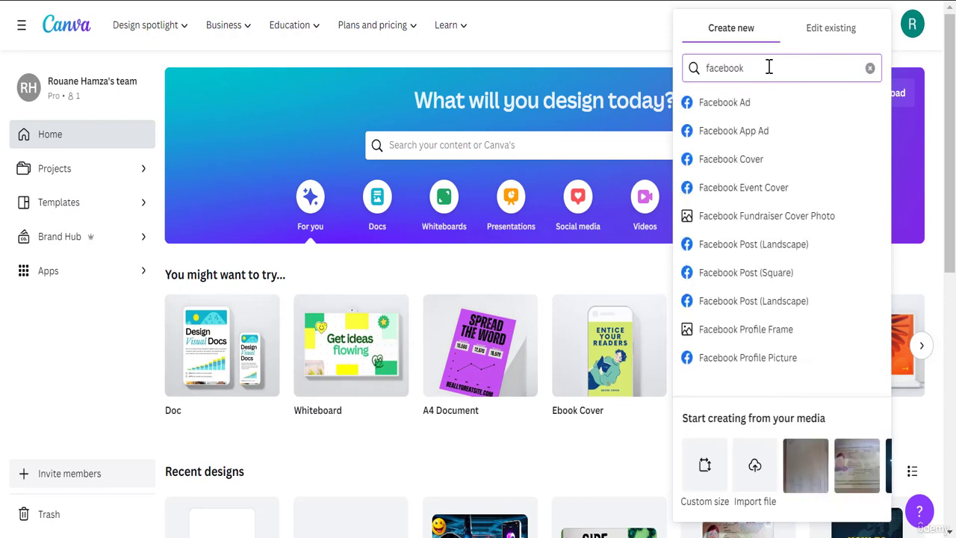
{"action": "left_click", "coordinate": [752, 107]}
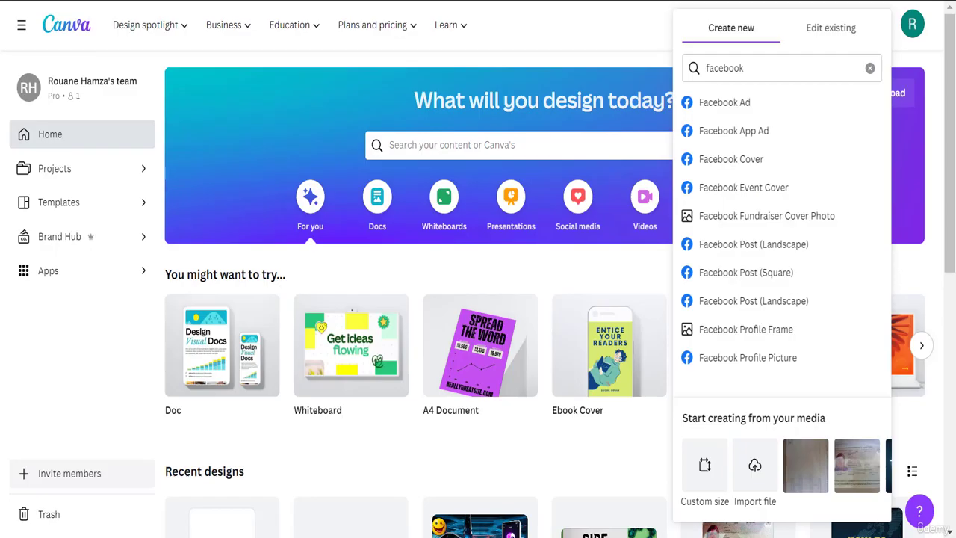
{"action": "left_click", "coordinate": [724, 102]}
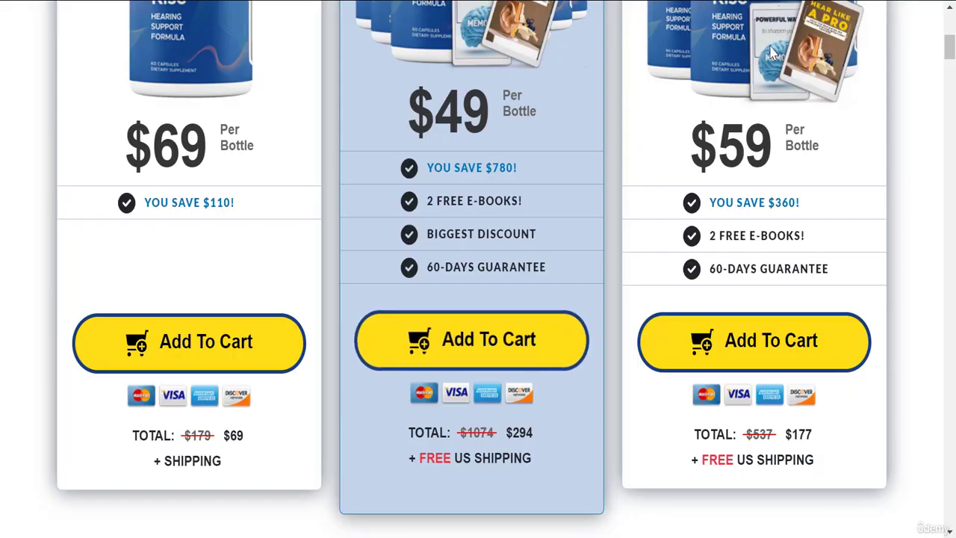
{"action": "scroll", "coordinate": [575, 141], "scroll_direction": "up", "scroll_amount": 6}
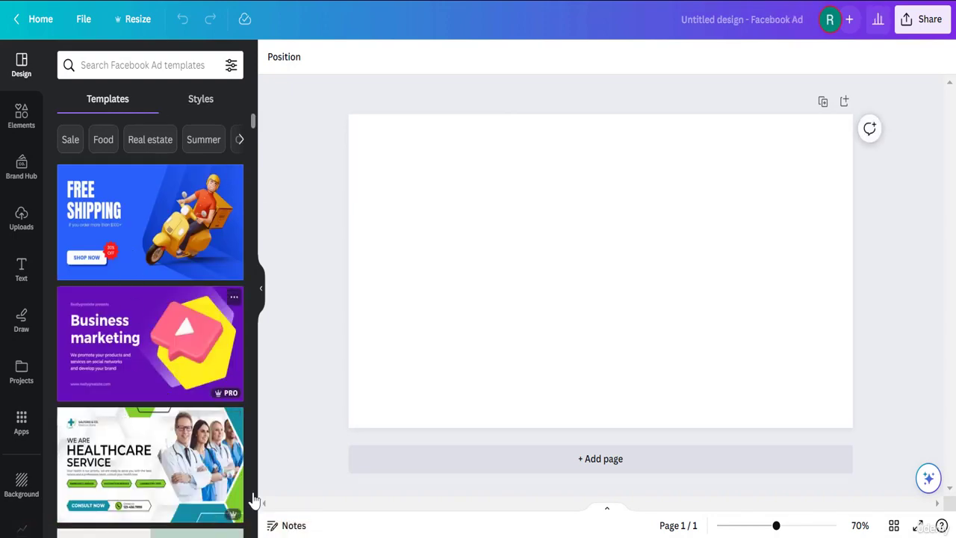
- Look through the suggested Facebook Ad templates and search them for "protein"
{"action": "scroll", "coordinate": [254, 482], "scroll_direction": "down", "scroll_amount": 15}
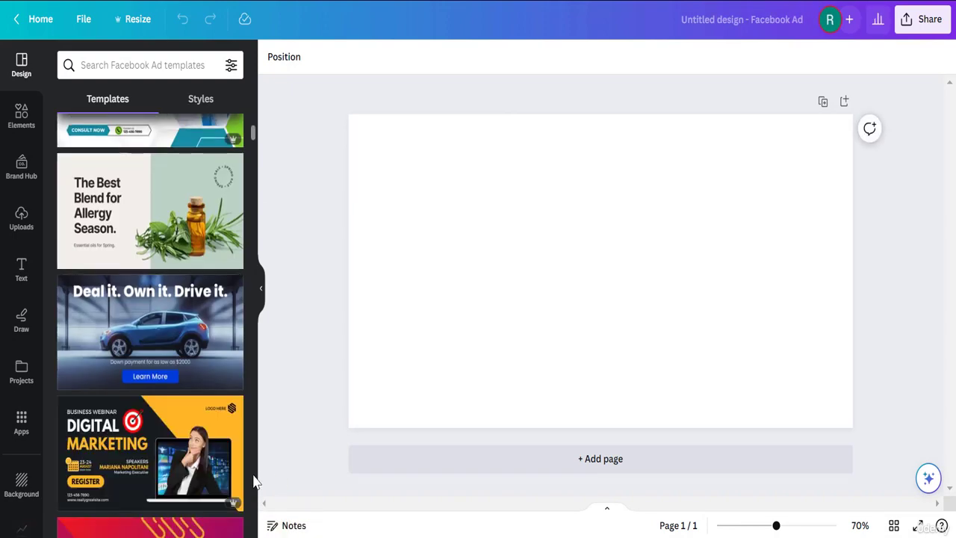
{"action": "scroll", "coordinate": [254, 482], "scroll_direction": "down", "scroll_amount": 10}
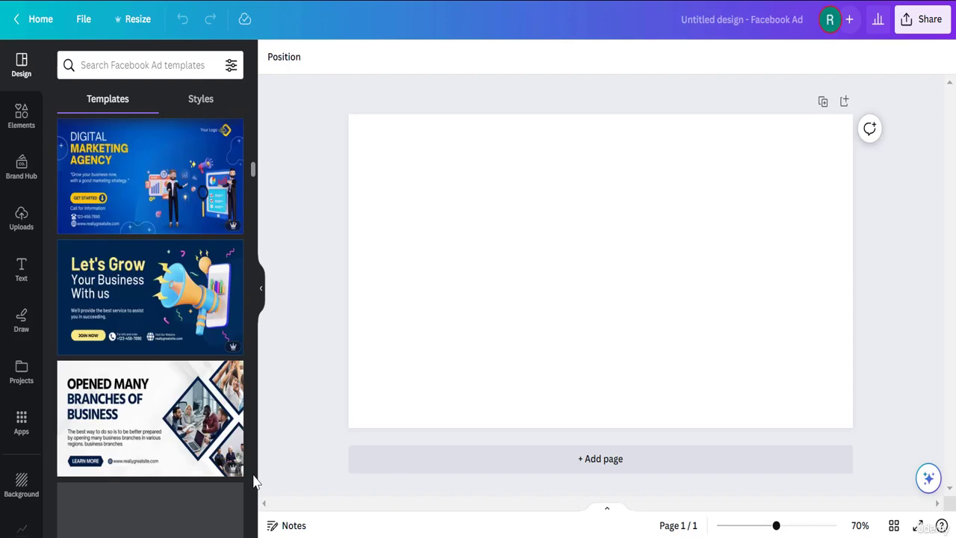
{"action": "scroll", "coordinate": [254, 482], "scroll_direction": "down", "scroll_amount": 10}
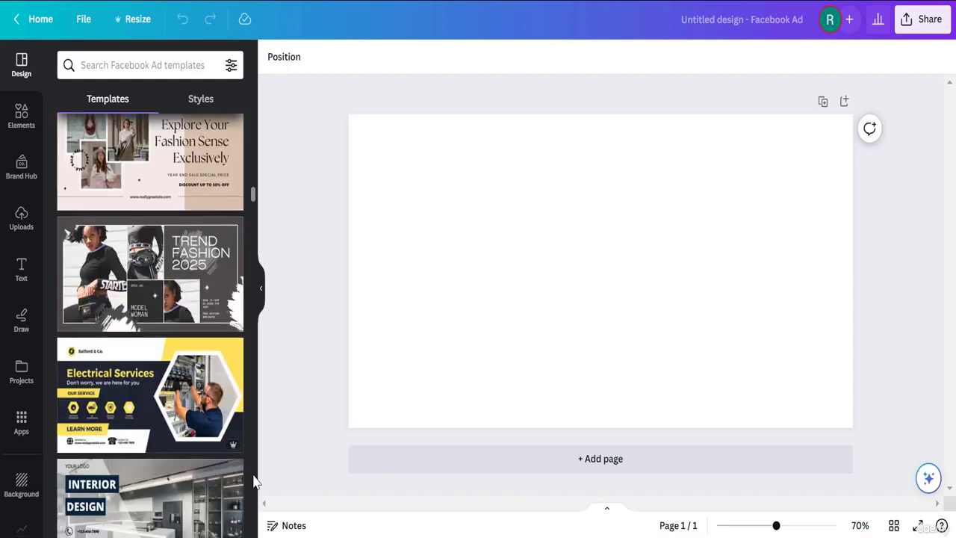
{"action": "scroll", "coordinate": [254, 502], "scroll_direction": "down", "scroll_amount": 10}
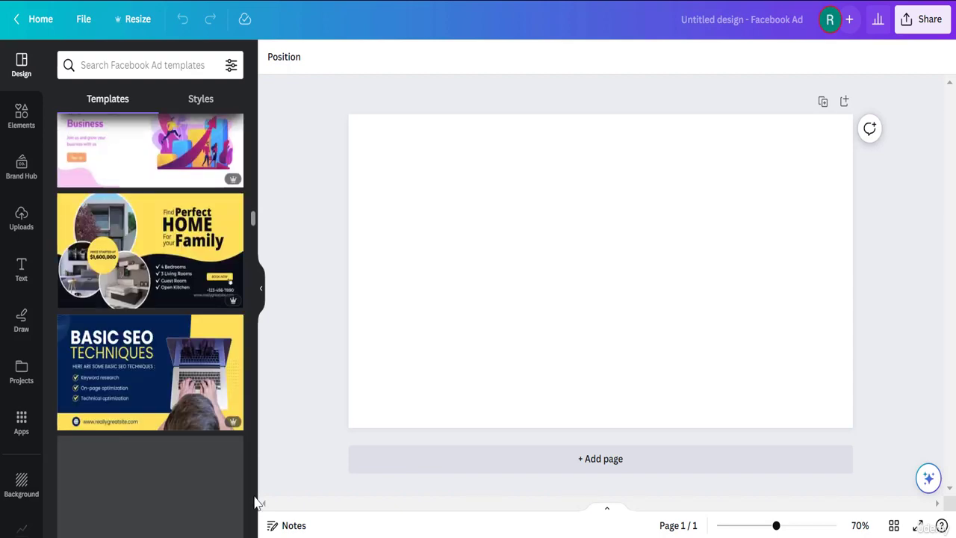
{"action": "left_click", "coordinate": [146, 65]}
{"action": "type", "text": "protein"}
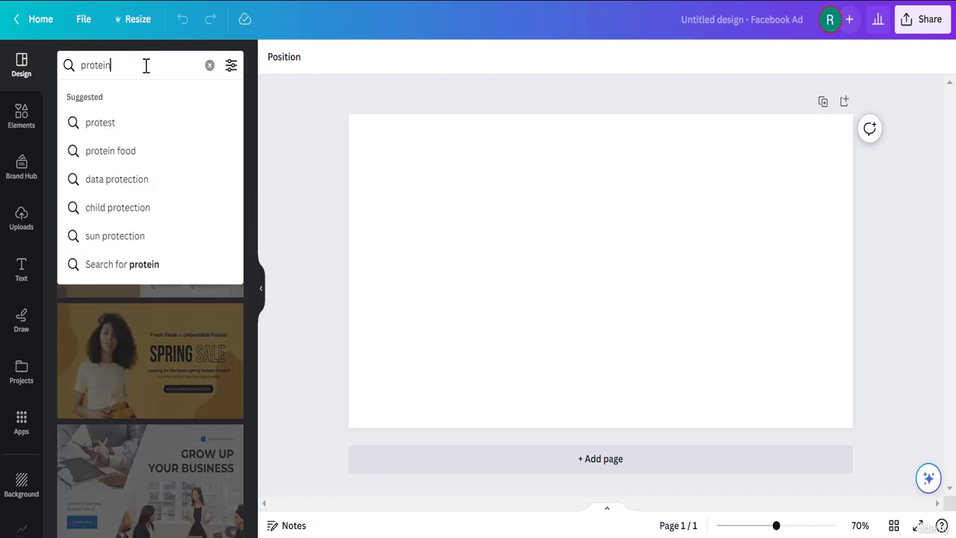
{"action": "key", "text": "Return"}
- Replace the template search term with "product" and run the search
{"action": "double_click", "coordinate": [152, 63]}
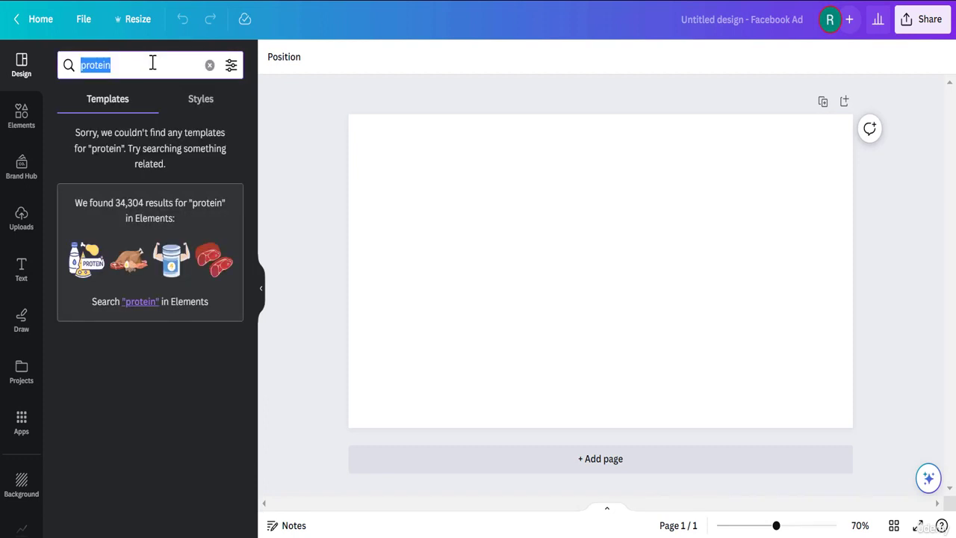
{"action": "type", "text": "product"}
{"action": "key", "text": "Return"}
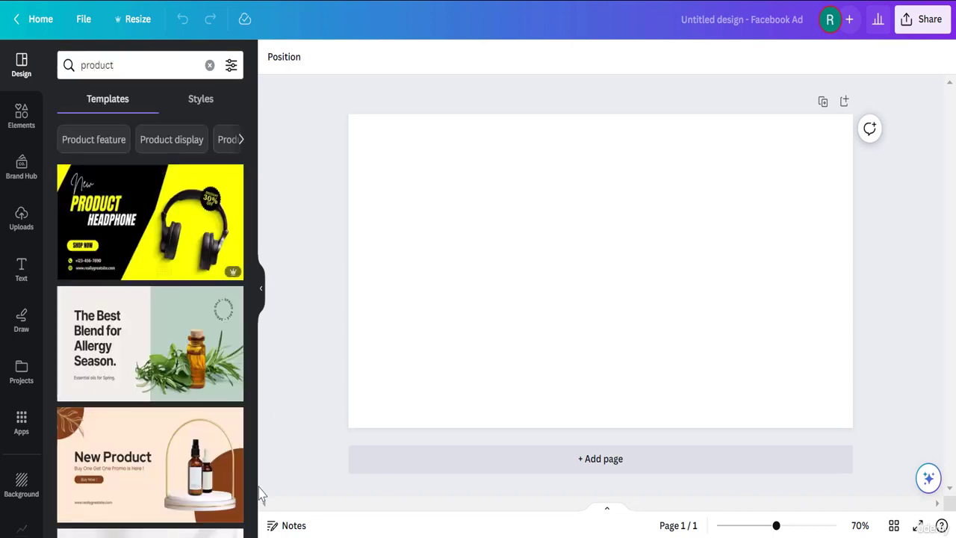
- Browse the "product" template results for a layout suited to the supplement ad, then return to the earlier results
{"action": "scroll", "coordinate": [255, 465], "scroll_direction": "down", "scroll_amount": 5}
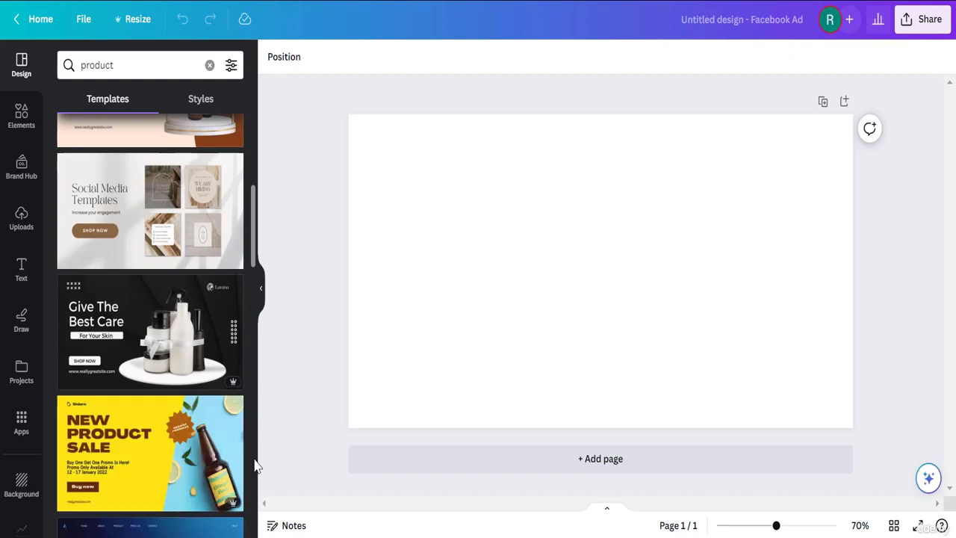
{"action": "scroll", "coordinate": [255, 465], "scroll_direction": "down", "scroll_amount": 10}
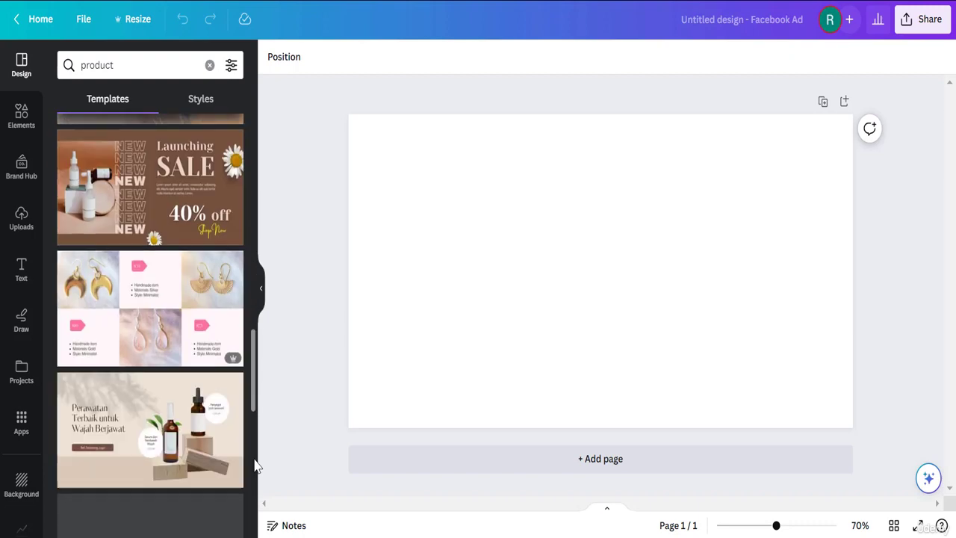
{"action": "scroll", "coordinate": [255, 465], "scroll_direction": "down", "scroll_amount": 5}
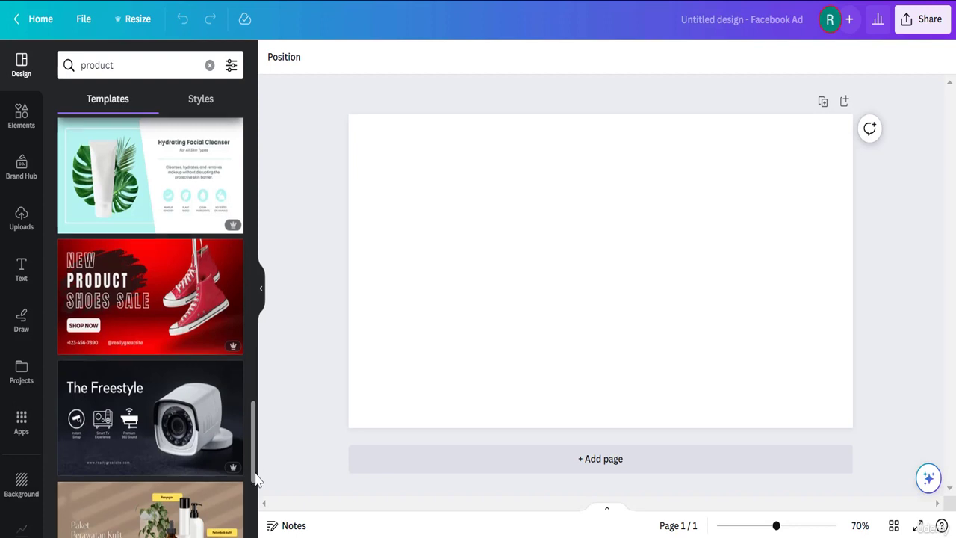
{"action": "scroll", "coordinate": [255, 471], "scroll_direction": "down", "scroll_amount": 5}
{"action": "scroll", "coordinate": [254, 527], "scroll_direction": "down", "scroll_amount": 3}
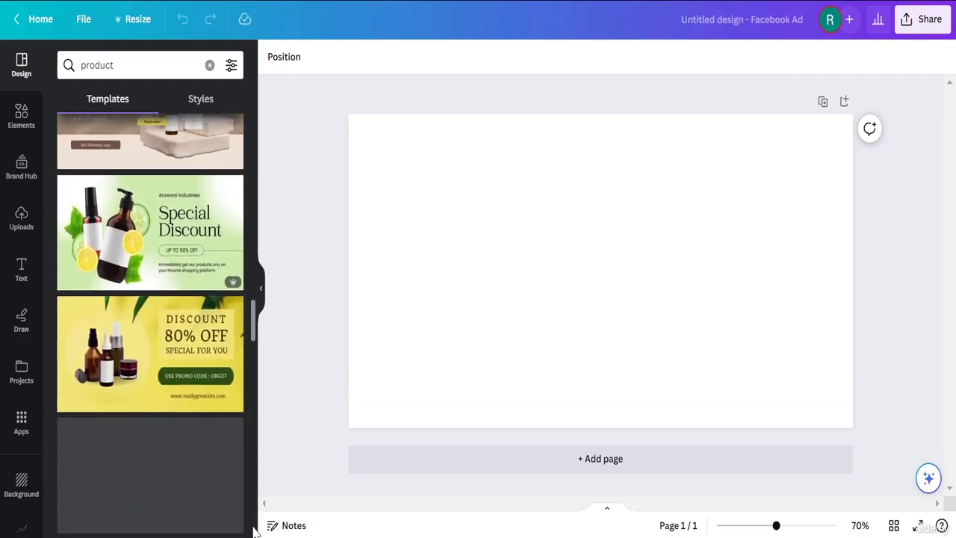
{"action": "scroll", "coordinate": [254, 523], "scroll_direction": "down", "scroll_amount": 8}
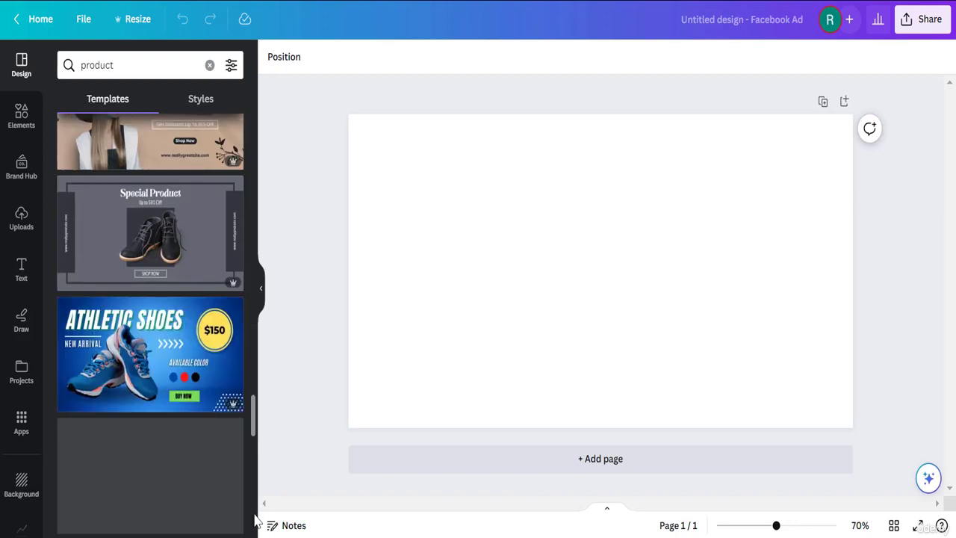
{"action": "scroll", "coordinate": [255, 523], "scroll_direction": "down", "scroll_amount": 10}
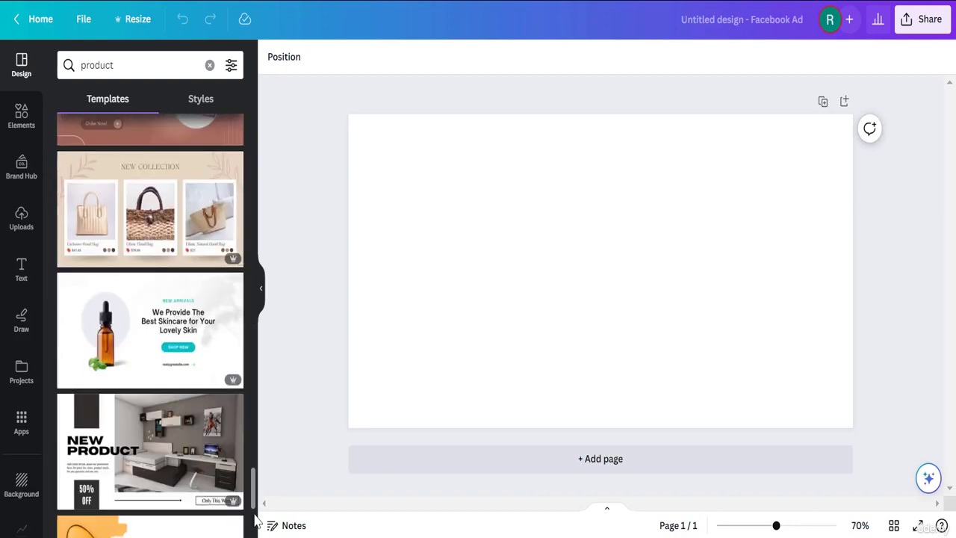
{"action": "scroll", "coordinate": [254, 522], "scroll_direction": "down", "scroll_amount": 5}
{"action": "scroll", "coordinate": [255, 523], "scroll_direction": "down", "scroll_amount": 5}
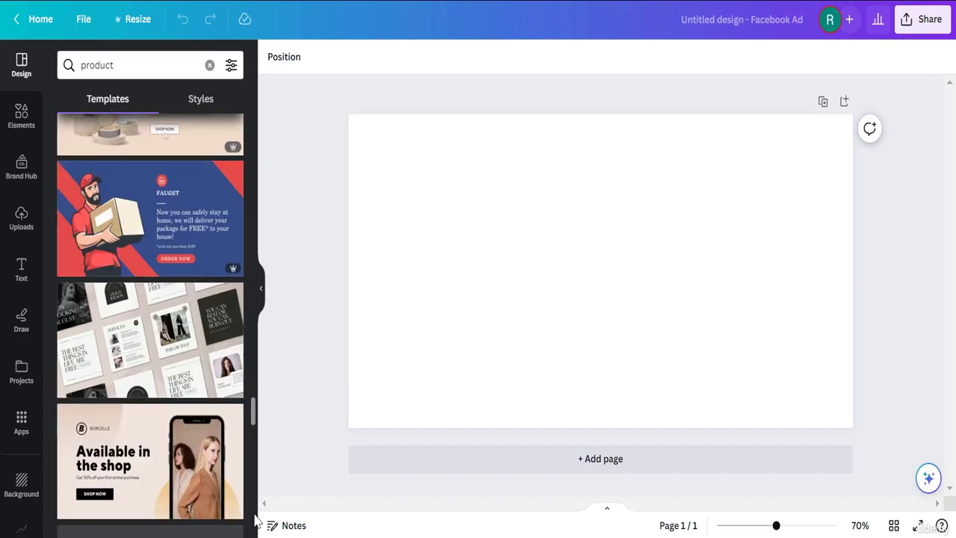
{"action": "scroll", "coordinate": [255, 514], "scroll_direction": "down", "scroll_amount": 5}
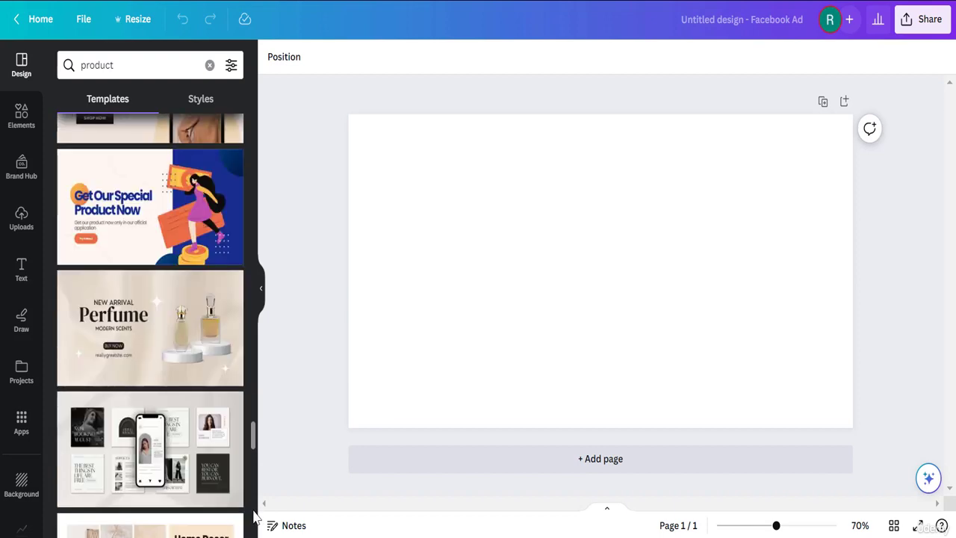
{"action": "scroll", "coordinate": [255, 514], "scroll_direction": "down", "scroll_amount": 5}
{"action": "scroll", "coordinate": [255, 516], "scroll_direction": "down", "scroll_amount": 5}
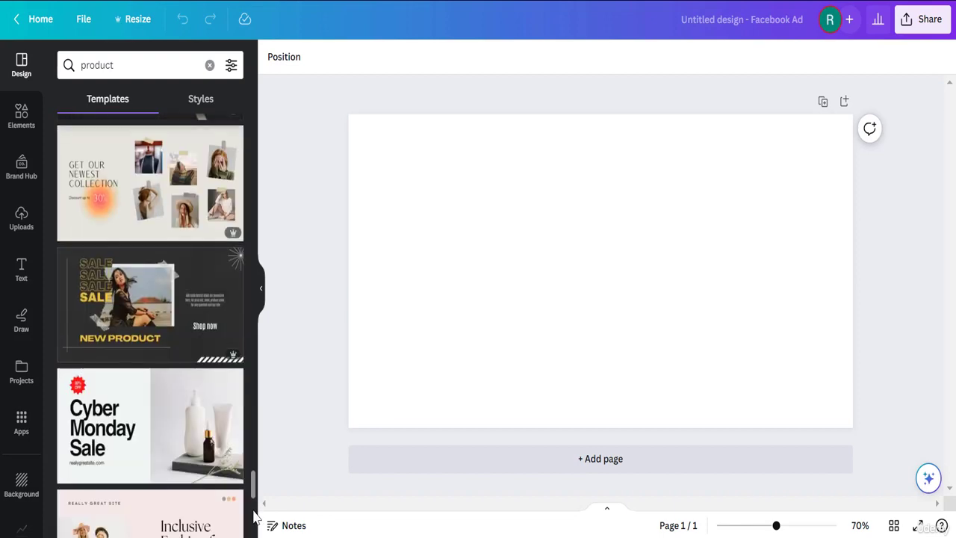
{"action": "scroll", "coordinate": [254, 515], "scroll_direction": "down", "scroll_amount": 5}
{"action": "scroll", "coordinate": [255, 516], "scroll_direction": "down", "scroll_amount": 2}
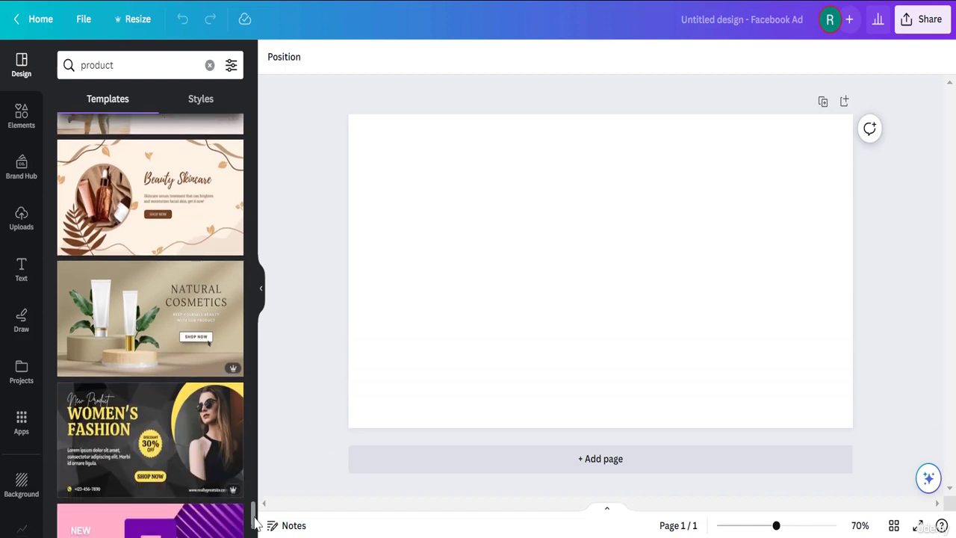
{"action": "left_click_drag", "start_coordinate": [256, 513], "coordinate": [264, 188]}
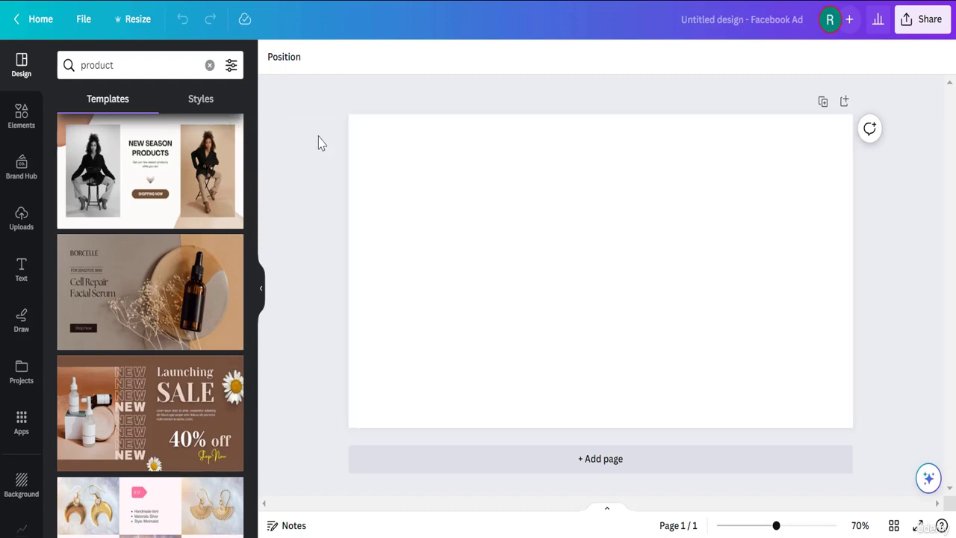
- Apply the Blue Modern New Product sunglasses template to the blank ad page
{"action": "left_click_drag", "start_coordinate": [254, 179], "coordinate": [255, 167]}
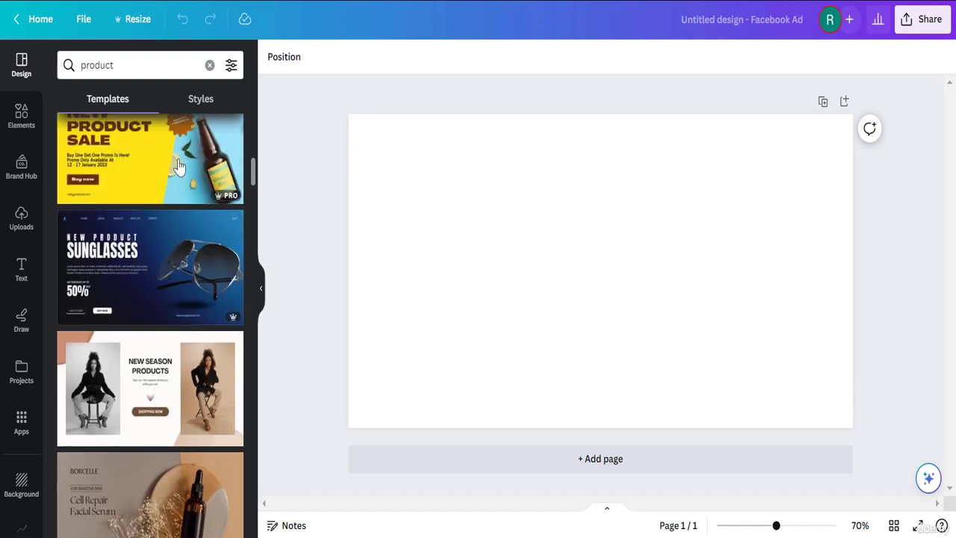
{"action": "left_click", "coordinate": [166, 272]}
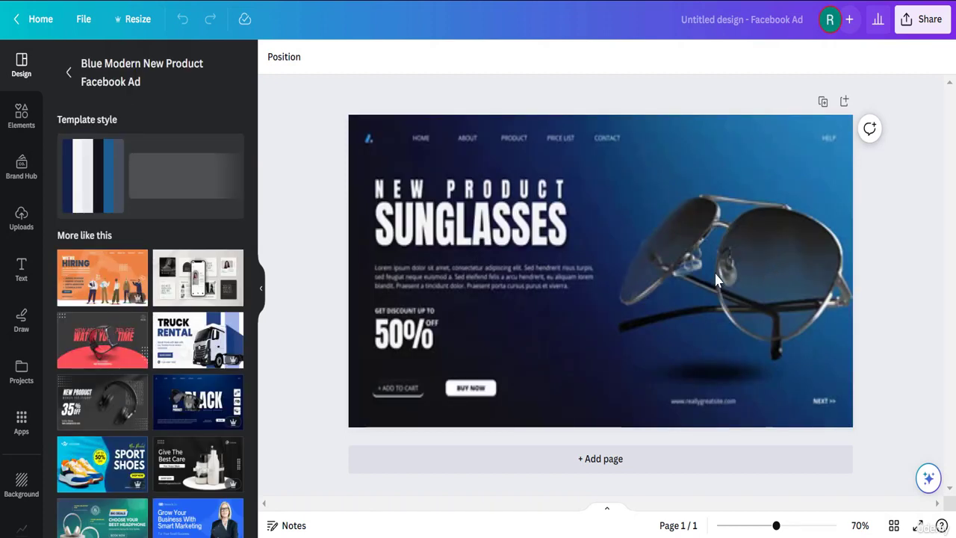
{"action": "left_click", "coordinate": [371, 154]}
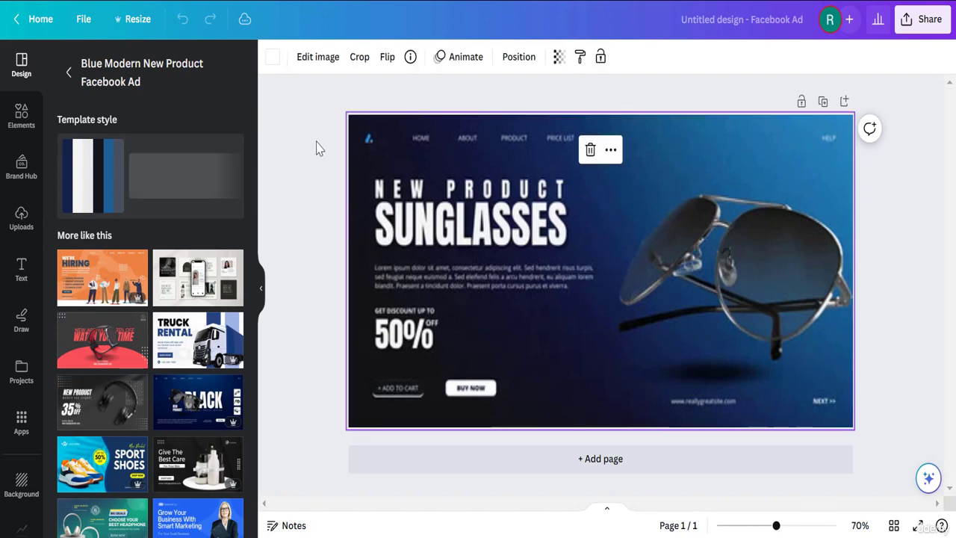
- Replace the template's sunglasses image with a pasted screenshot of the NeuroRise product page showing the bottle offers
{"action": "left_click", "coordinate": [744, 275]}
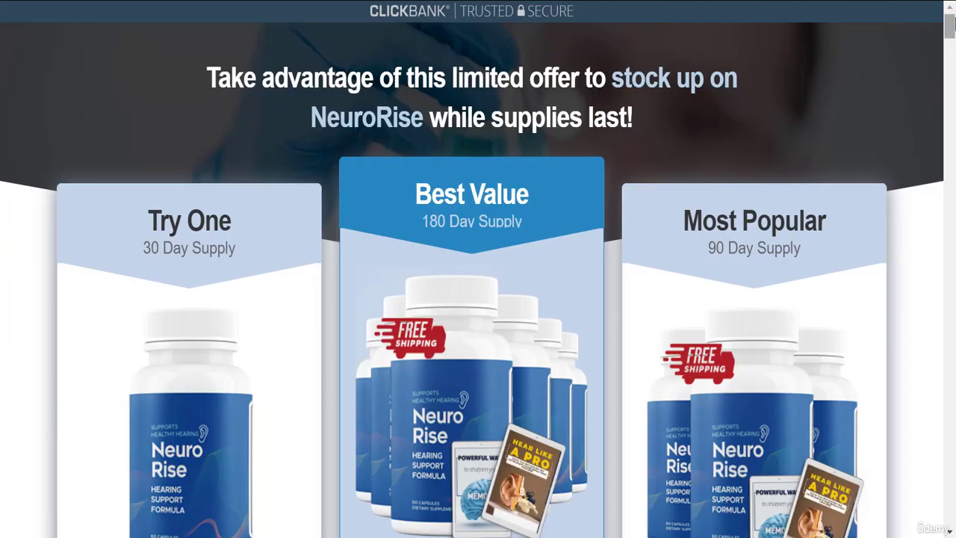
{"action": "scroll", "coordinate": [326, 288], "scroll_direction": "down", "scroll_amount": 3}
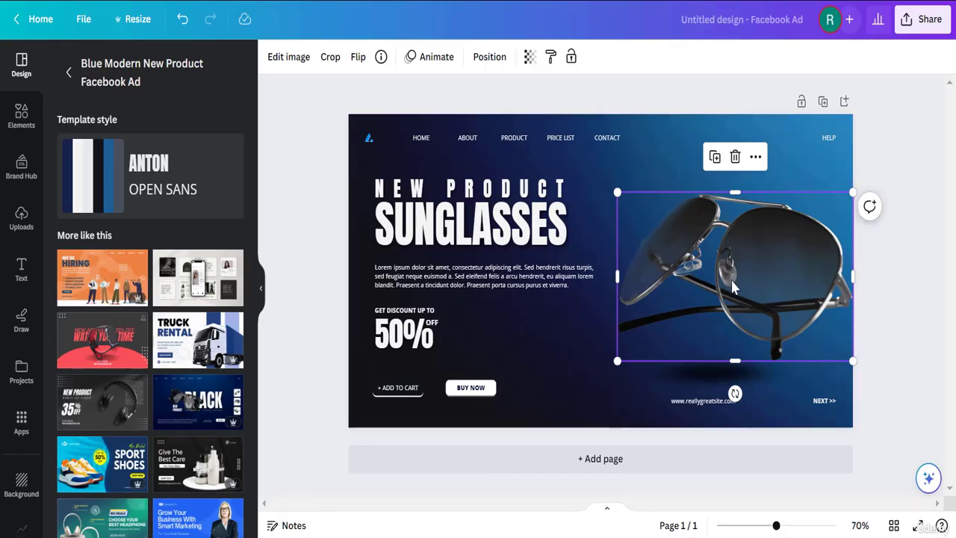
{"action": "key", "text": "Delete"}
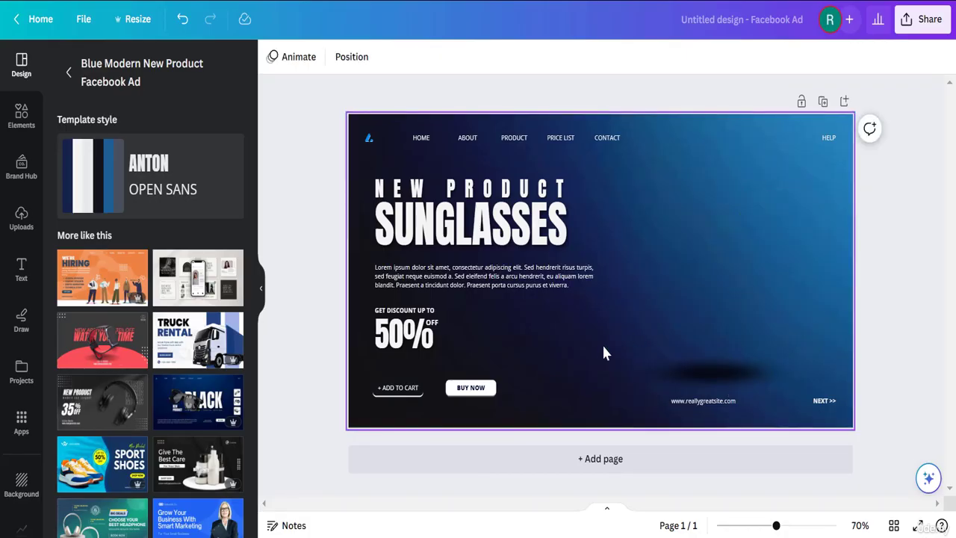
{"action": "key", "text": "ctrl+v"}
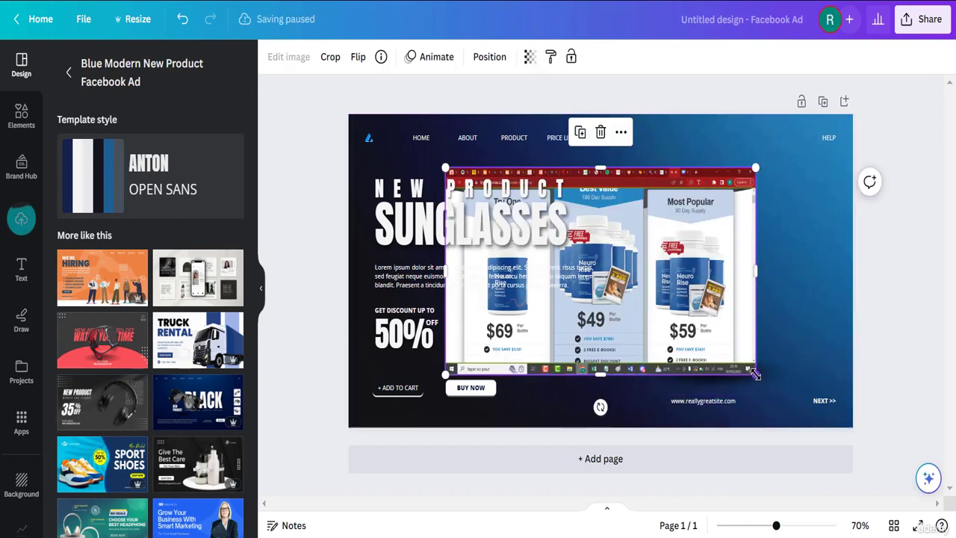
- Crop the pasted screenshot to just the single Try One bottle and place it on the ad's right half
{"action": "left_click", "coordinate": [759, 269]}
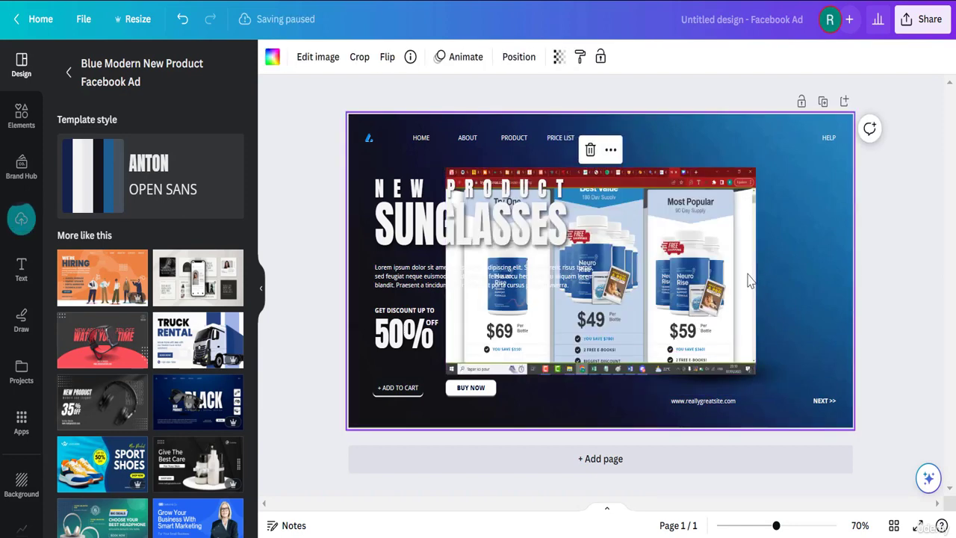
{"action": "left_click", "coordinate": [750, 279]}
{"action": "left_click_drag", "start_coordinate": [755, 275], "coordinate": [730, 310]}
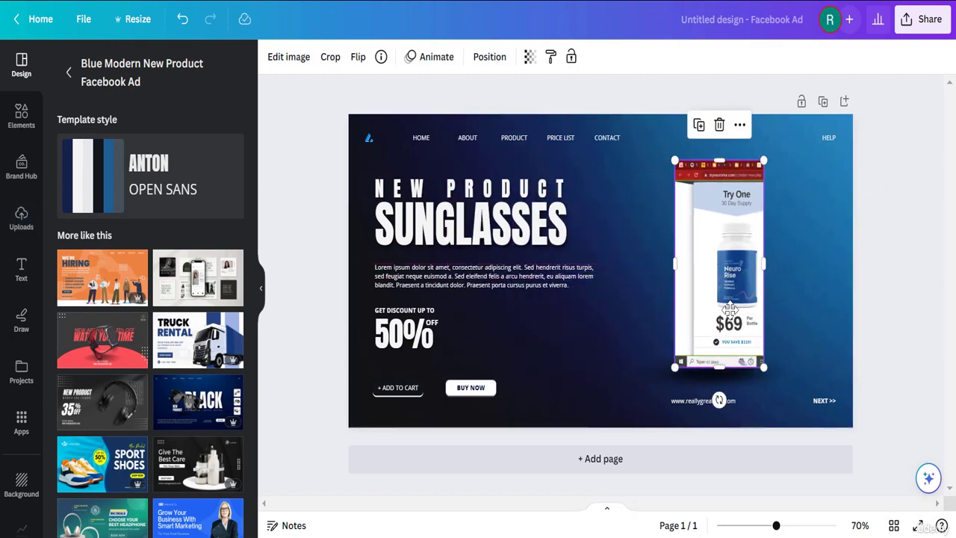
{"action": "left_click_drag", "start_coordinate": [675, 264], "coordinate": [703, 267]}
{"action": "left_click_drag", "start_coordinate": [736, 160], "coordinate": [742, 217]}
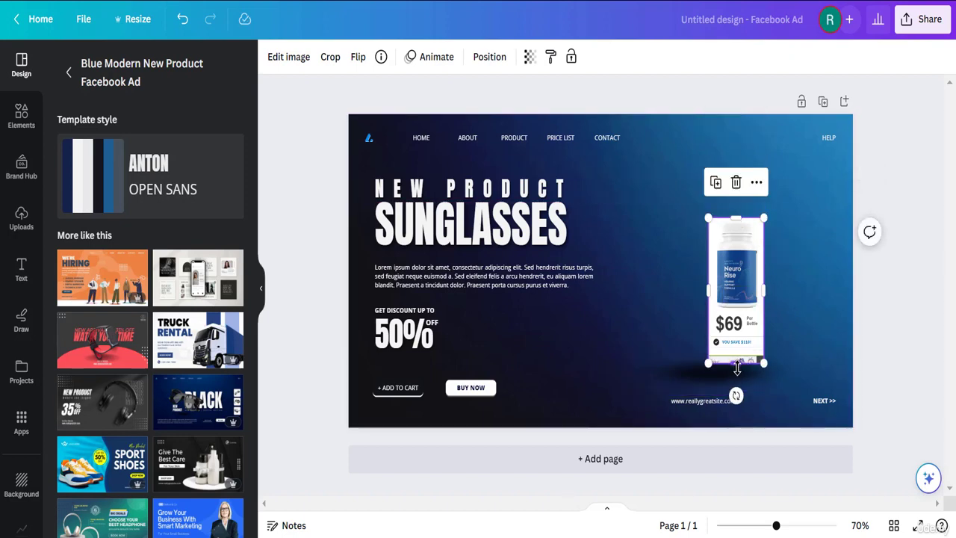
{"action": "left_click_drag", "start_coordinate": [738, 366], "coordinate": [738, 313]}
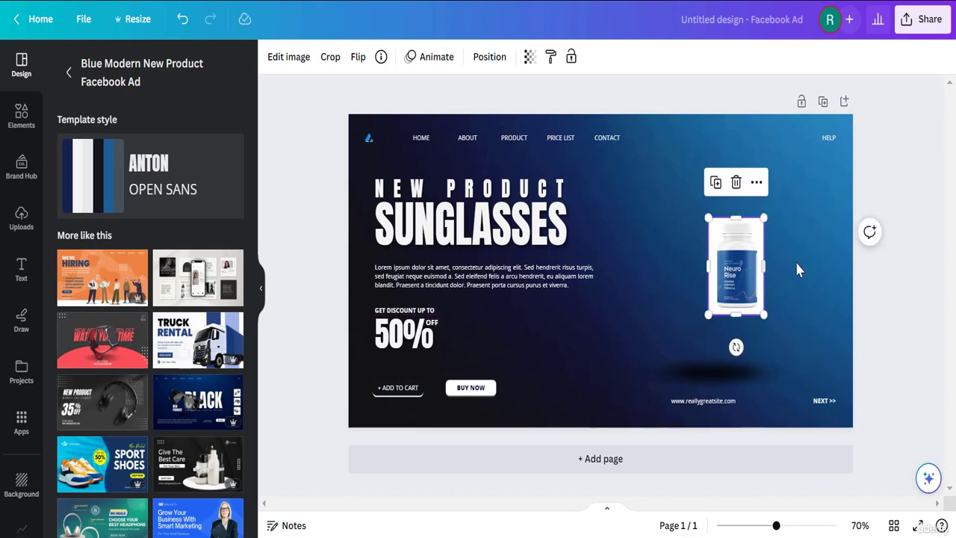
{"action": "left_click", "coordinate": [797, 264]}
- Try to remove the background of the cropped bottle image with Background Remover
{"action": "left_click", "coordinate": [730, 286]}
{"action": "left_click", "coordinate": [303, 65]}
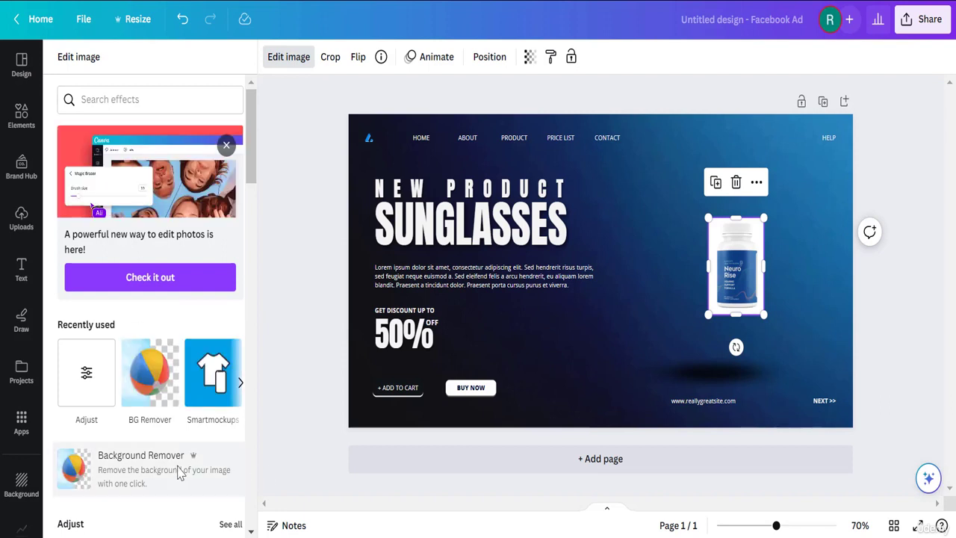
{"action": "left_click", "coordinate": [179, 471]}
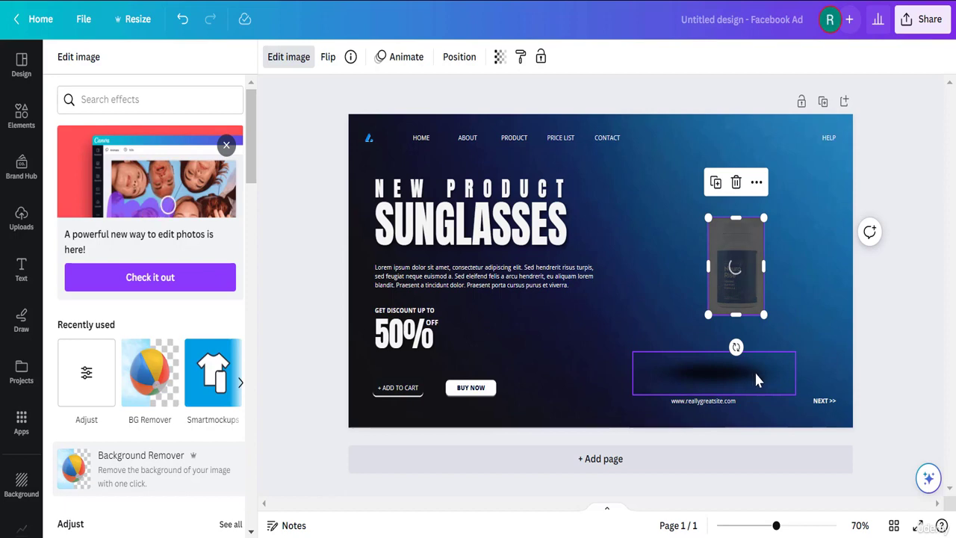
- Move the oval shadow to the right so that it sits beneath the bottle image
{"action": "left_click_drag", "start_coordinate": [755, 374], "coordinate": [763, 370]}
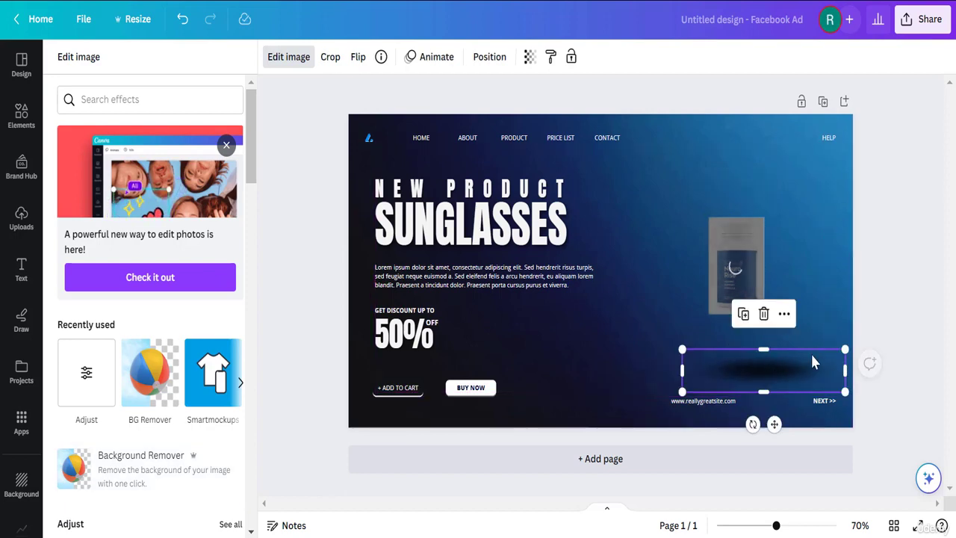
{"action": "left_click", "coordinate": [715, 401]}
{"action": "left_click", "coordinate": [469, 387]}
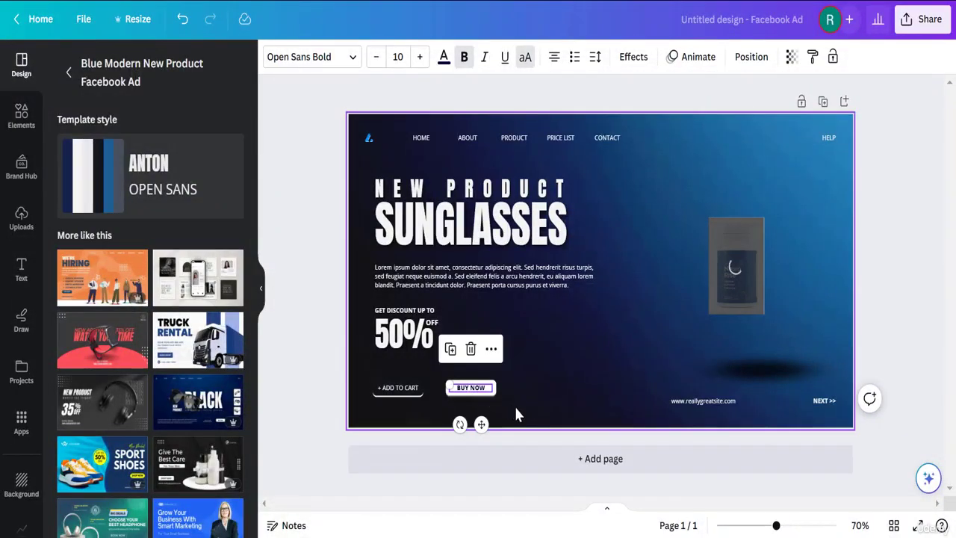
{"action": "left_click", "coordinate": [428, 224]}
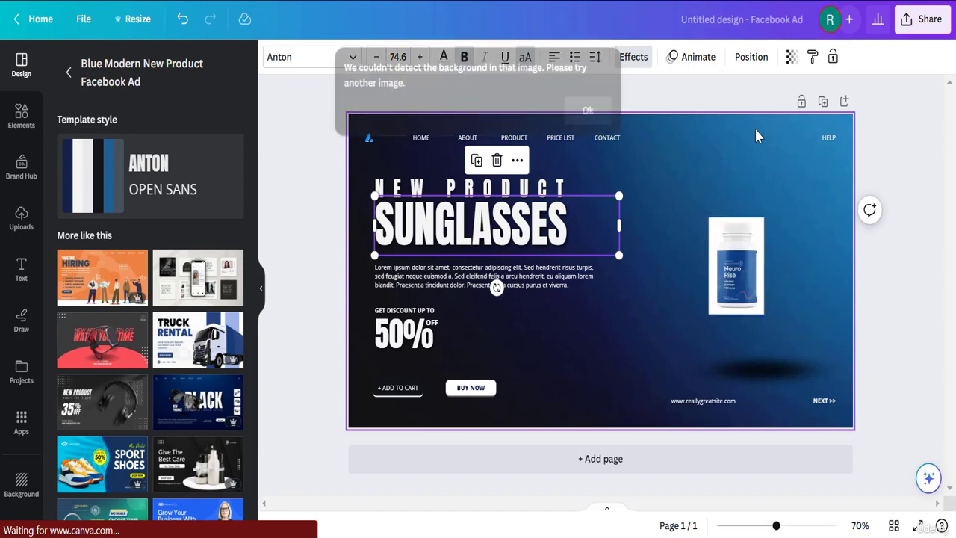
- Retry the background removal on the bottle image and enlarge it to about twice its size, positioned above the shadow
{"action": "left_click", "coordinate": [742, 269]}
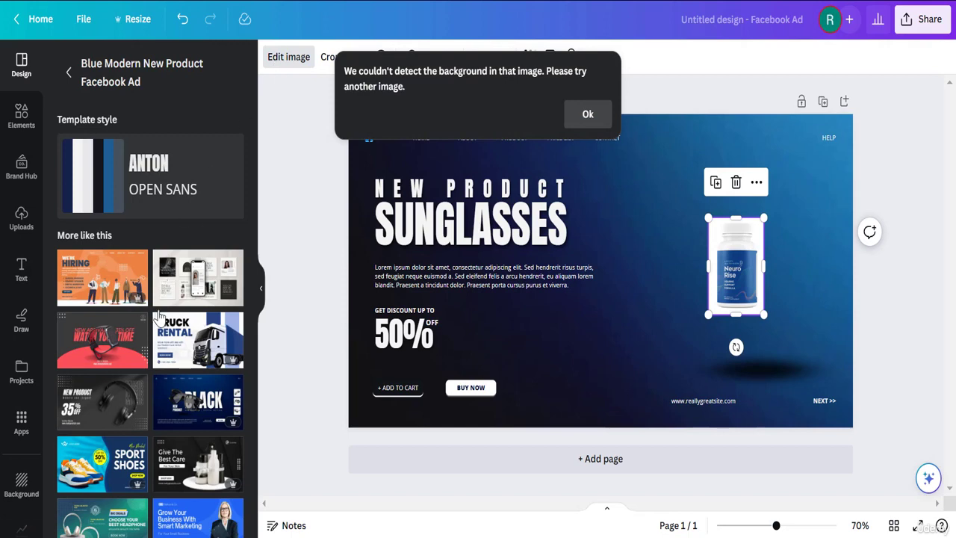
{"action": "left_click", "coordinate": [92, 379]}
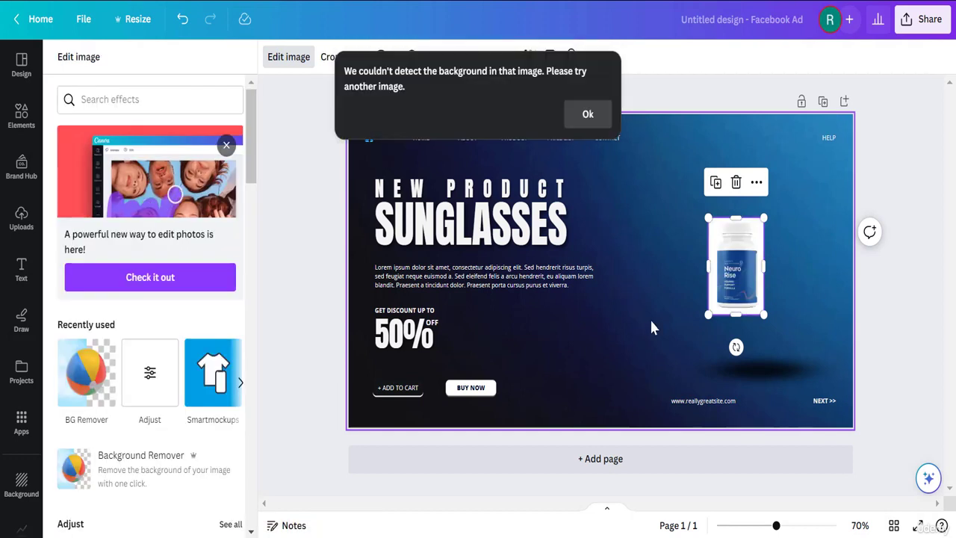
{"action": "left_click_drag", "start_coordinate": [763, 314], "coordinate": [820, 413]}
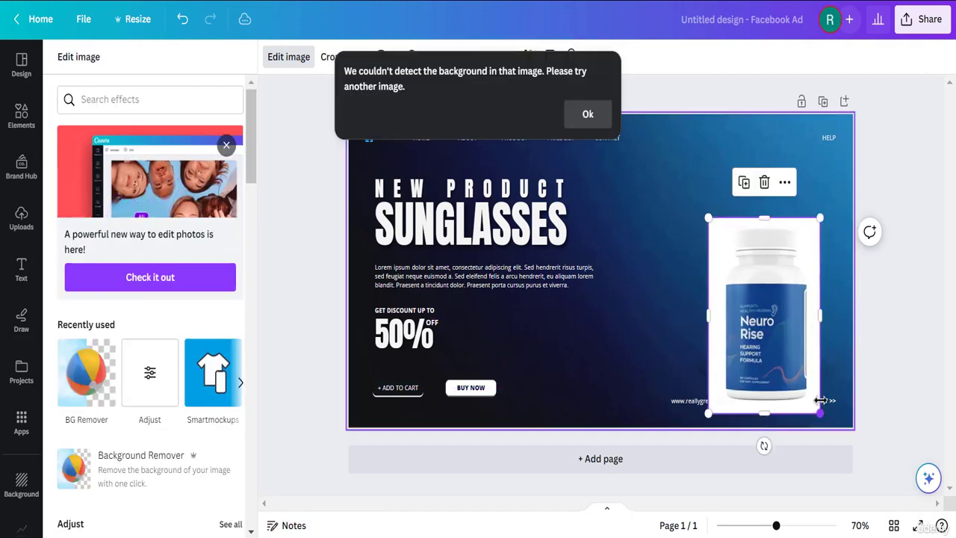
{"action": "left_click_drag", "start_coordinate": [786, 327], "coordinate": [783, 268]}
- Run Background Remover on the enlarged bottle image and erase the white area along the bottle's left side
{"action": "left_click", "coordinate": [96, 387]}
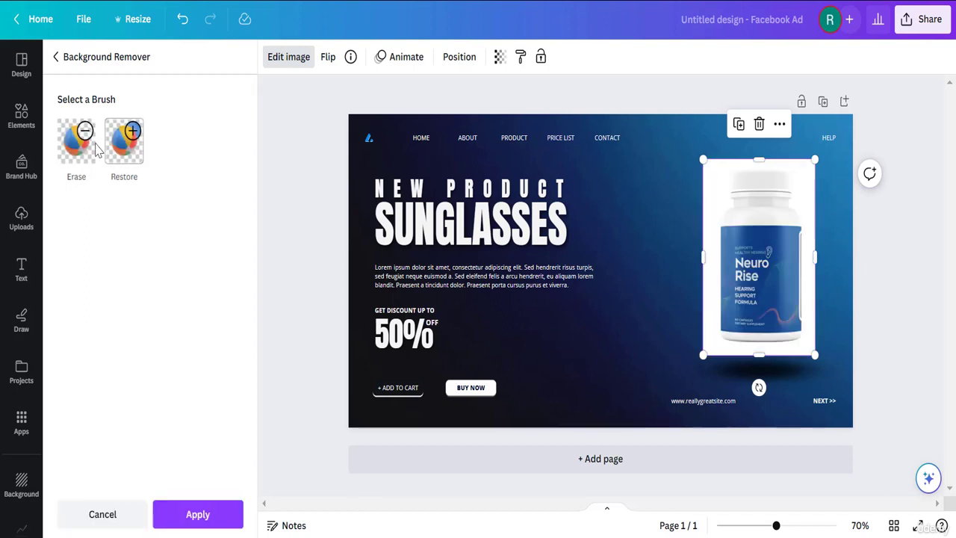
{"action": "left_click", "coordinate": [86, 150]}
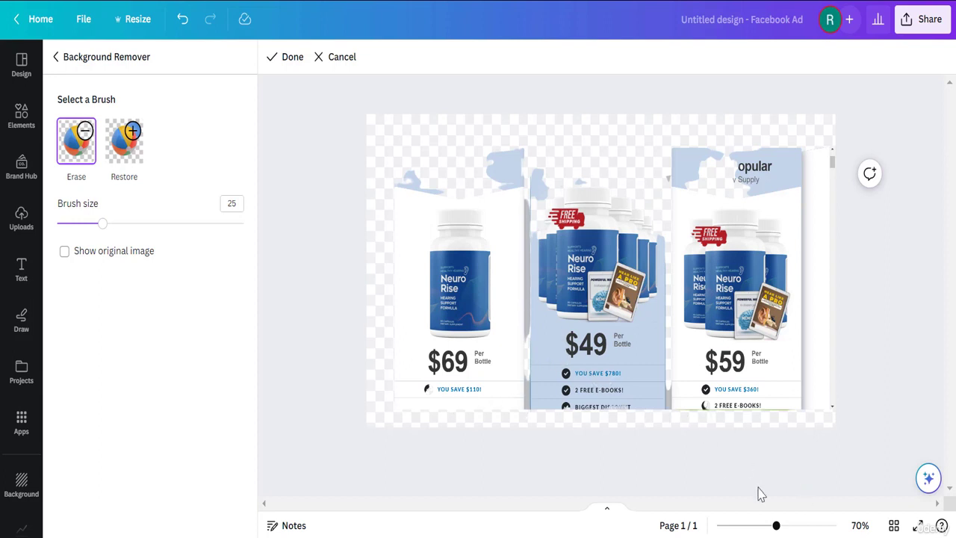
{"action": "left_click", "coordinate": [818, 526]}
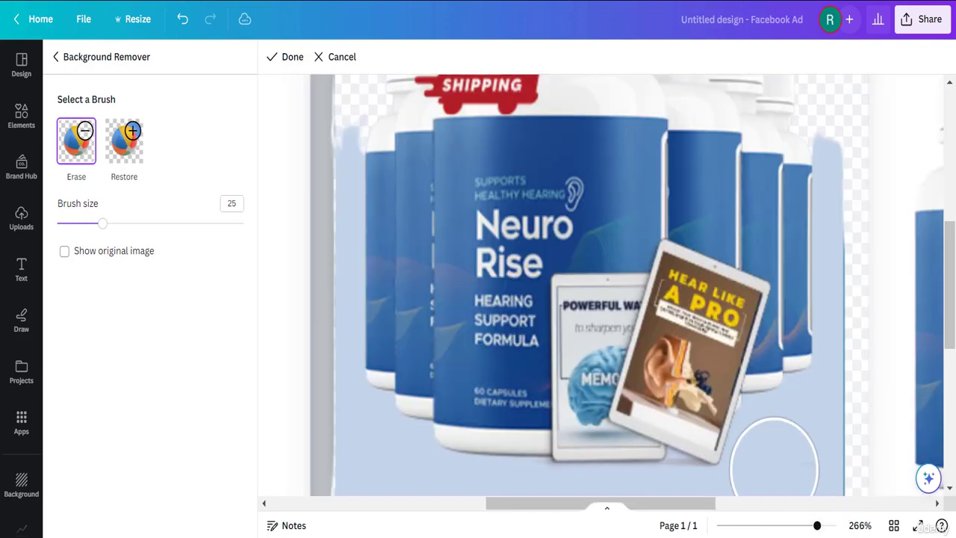
{"action": "left_click_drag", "start_coordinate": [673, 511], "coordinate": [480, 495]}
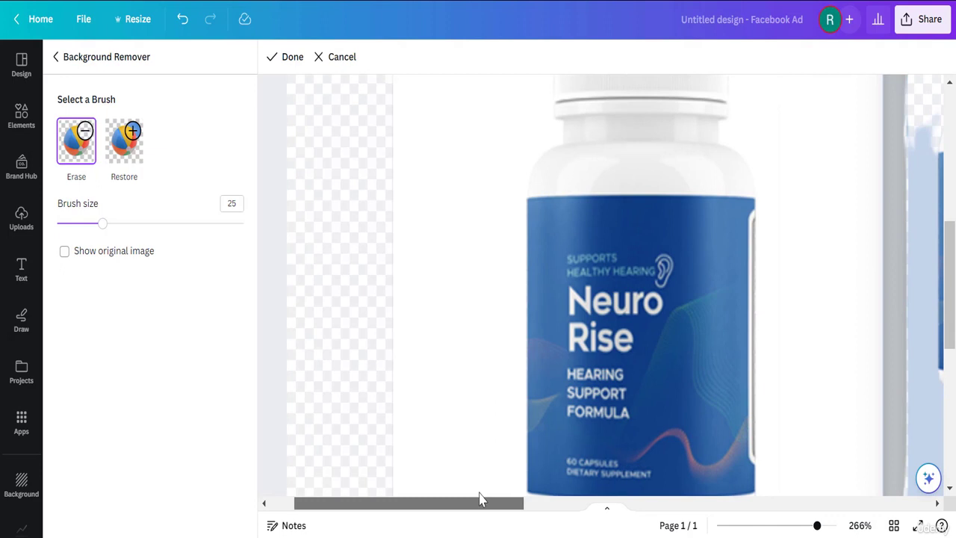
{"action": "scroll", "coordinate": [424, 263], "scroll_direction": "up", "scroll_amount": 2}
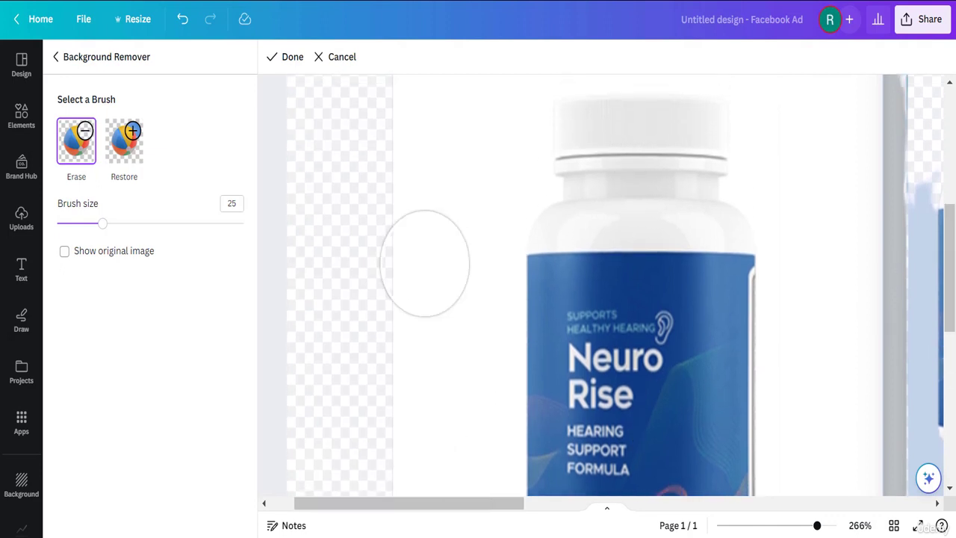
{"action": "left_click_drag", "start_coordinate": [480, 231], "coordinate": [482, 453]}
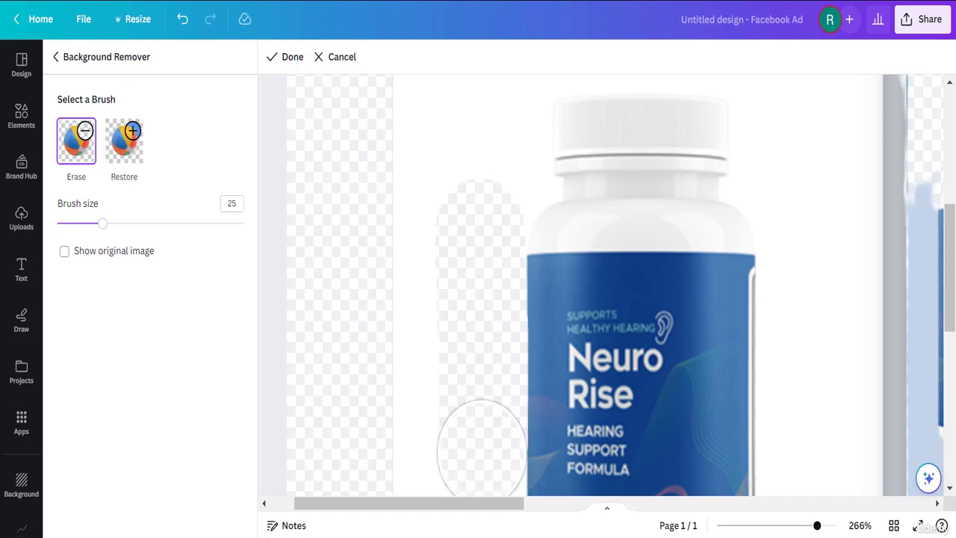
{"action": "left_click_drag", "start_coordinate": [954, 324], "coordinate": [954, 381]}
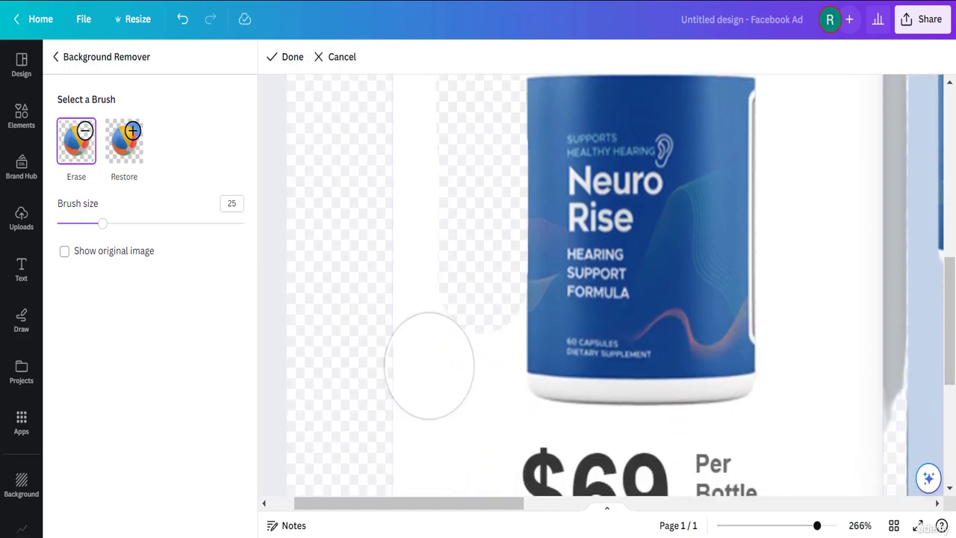
{"action": "left_click_drag", "start_coordinate": [481, 311], "coordinate": [479, 329]}
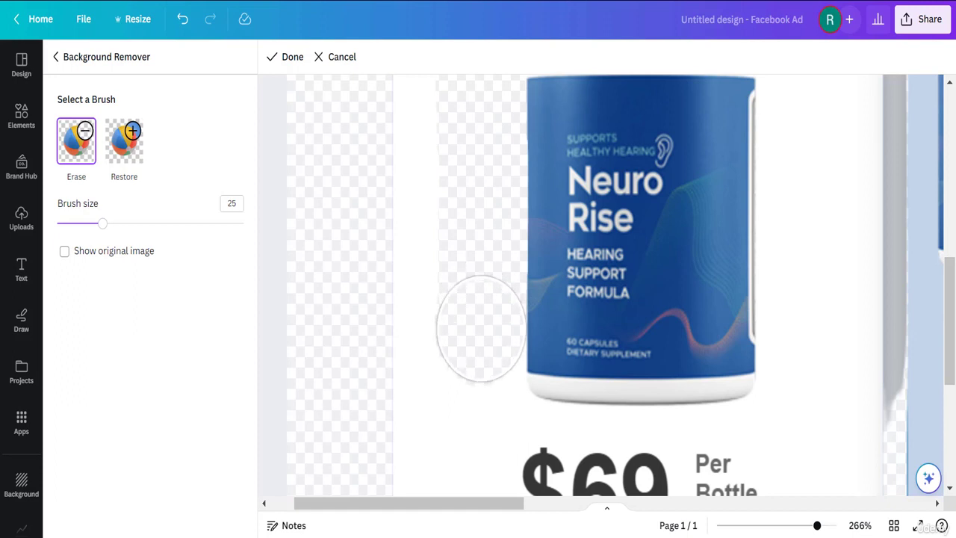
- Erase the leftover background and price text below the bottle and the white area along its right side
{"action": "mouse_move", "coordinate": [481, 329]}
{"action": "left_mouse_down"}
{"action": "mouse_move", "coordinate": [481, 395]}
{"action": "mouse_move", "coordinate": [504, 439]}
{"action": "mouse_move", "coordinate": [500, 431]}
{"action": "mouse_move", "coordinate": [549, 453]}
{"action": "mouse_move", "coordinate": [737, 452]}
{"action": "mouse_move", "coordinate": [768, 444]}
{"action": "mouse_move", "coordinate": [806, 399]}
{"action": "mouse_move", "coordinate": [805, 388]}
{"action": "mouse_move", "coordinate": [782, 434]}
{"action": "left_mouse_up"}
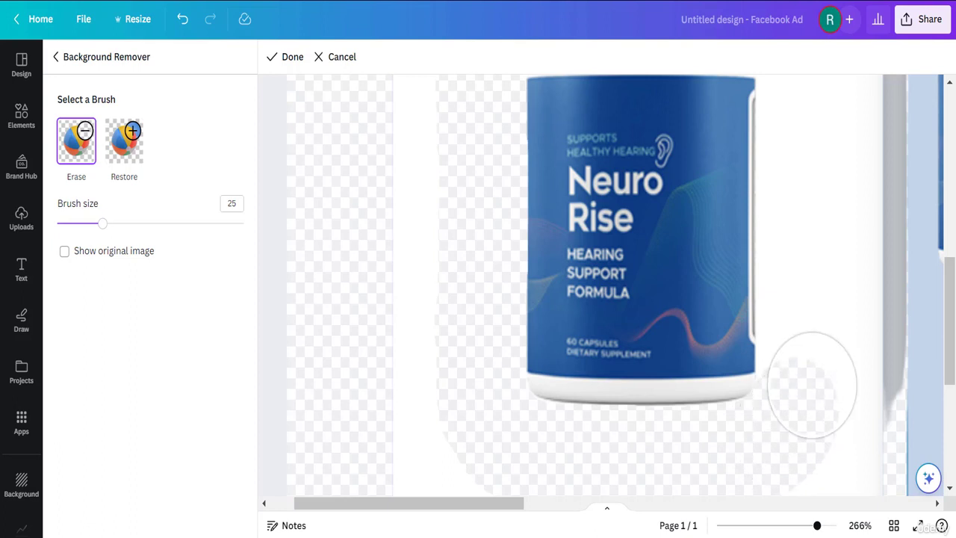
{"action": "left_click_drag", "start_coordinate": [951, 342], "coordinate": [953, 312]}
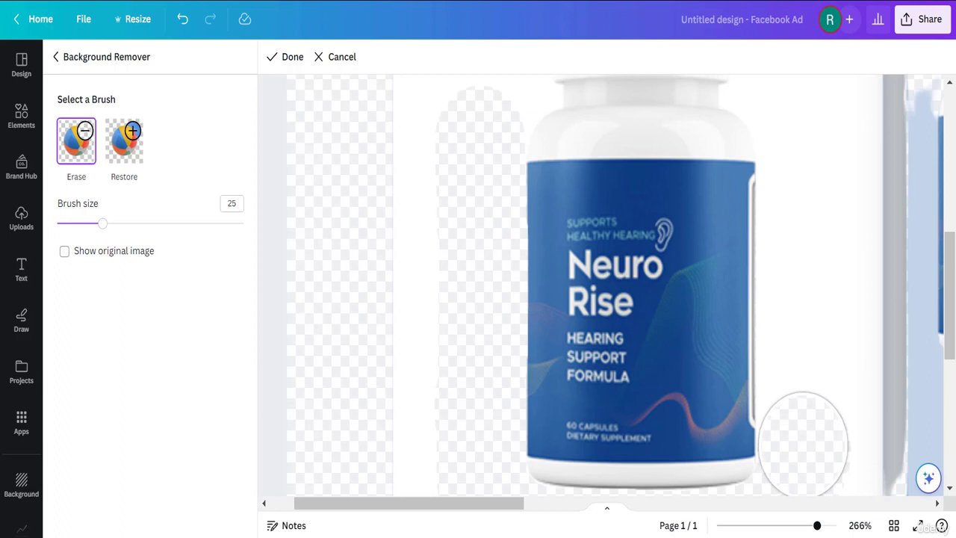
{"action": "left_click_drag", "start_coordinate": [803, 444], "coordinate": [793, 121]}
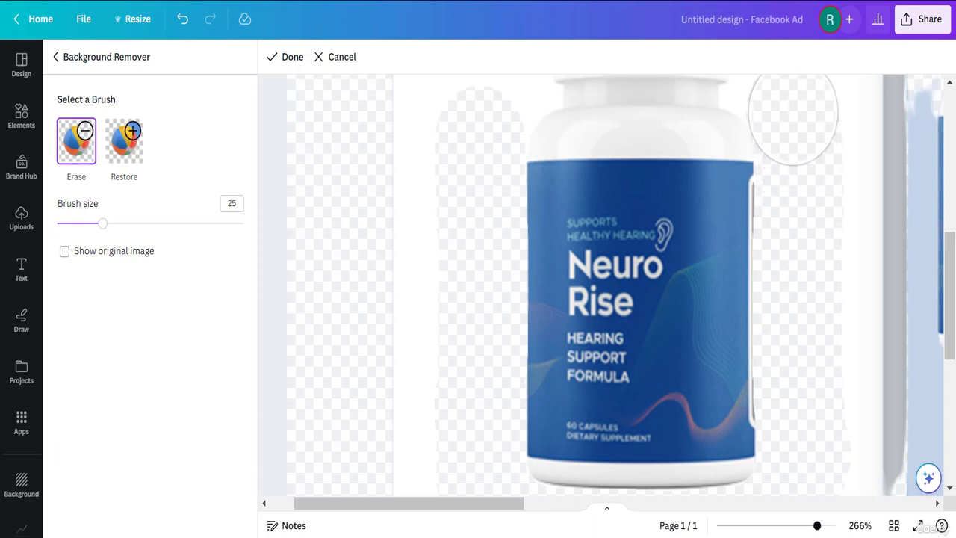
- Erase the white background beside and above the bottle's cap, and reduce the eraser brush size to 9
{"action": "scroll", "coordinate": [849, 238], "scroll_direction": "up", "scroll_amount": 5}
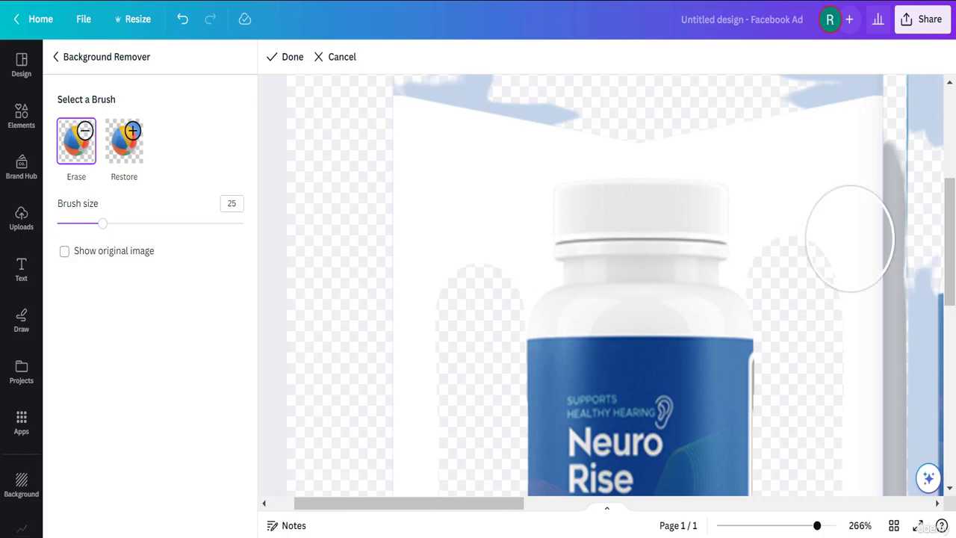
{"action": "mouse_move", "coordinate": [785, 249]}
{"action": "left_mouse_down"}
{"action": "mouse_move", "coordinate": [782, 219]}
{"action": "mouse_move", "coordinate": [775, 238]}
{"action": "mouse_move", "coordinate": [771, 180]}
{"action": "left_mouse_up"}
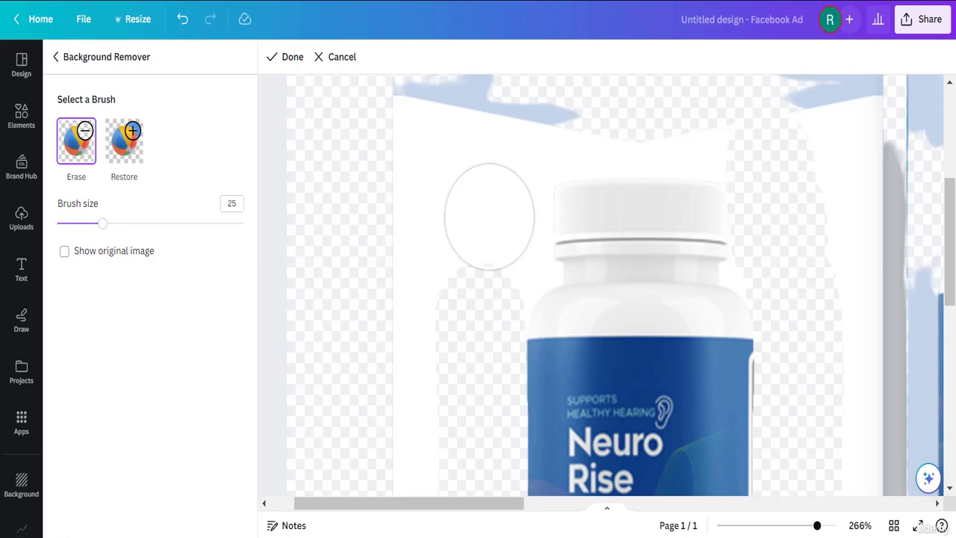
{"action": "mouse_move", "coordinate": [488, 212]}
{"action": "left_mouse_down"}
{"action": "mouse_move", "coordinate": [507, 183]}
{"action": "mouse_move", "coordinate": [508, 241]}
{"action": "left_mouse_up"}
{"action": "scroll", "coordinate": [889, 239], "scroll_direction": "up", "scroll_amount": 3}
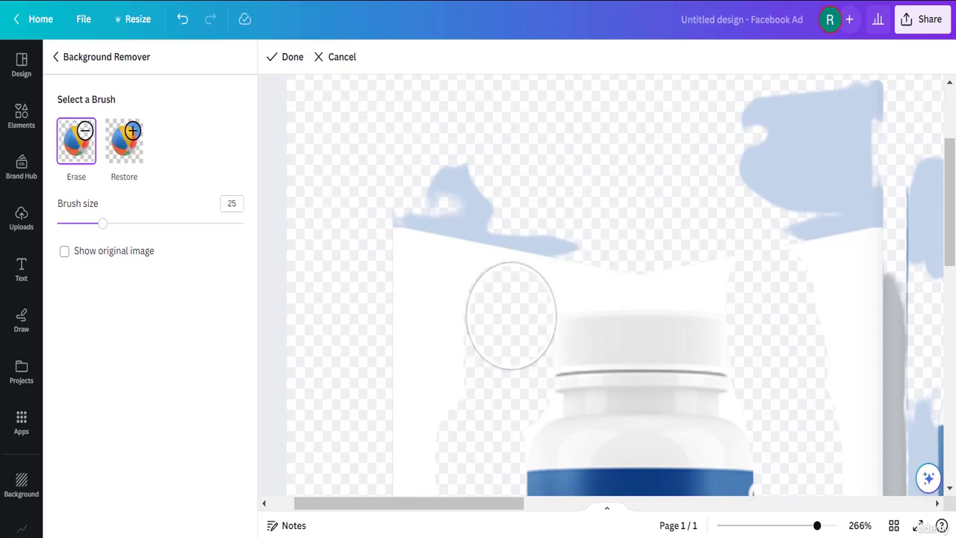
{"action": "mouse_move", "coordinate": [512, 316]}
{"action": "left_mouse_down"}
{"action": "mouse_move", "coordinate": [539, 260]}
{"action": "mouse_move", "coordinate": [585, 250]}
{"action": "mouse_move", "coordinate": [700, 255]}
{"action": "left_mouse_up"}
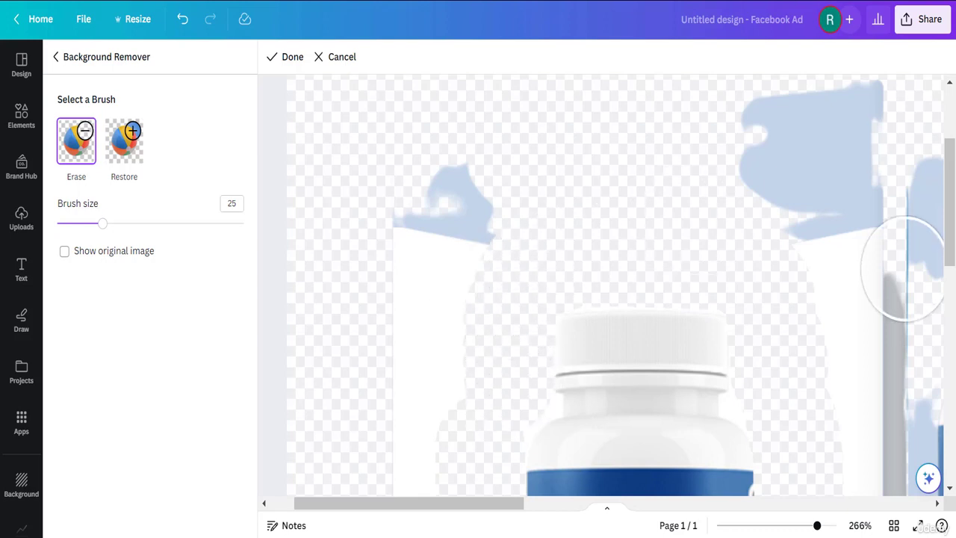
{"action": "scroll", "coordinate": [948, 201], "scroll_direction": "down", "scroll_amount": 2}
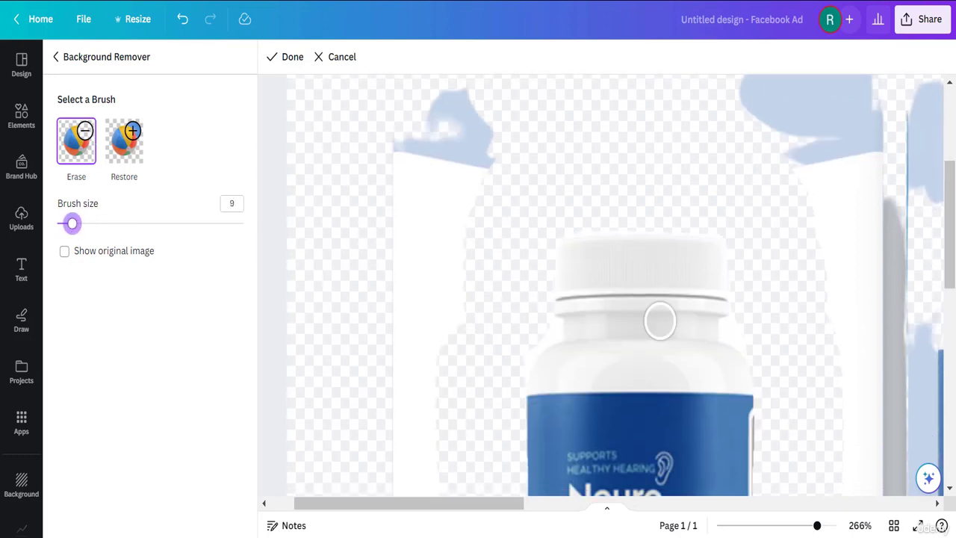
- Erase the remaining white fringe around the bottle's cap with brush size 5, finish the erasing, and exit the image editing
{"action": "left_click", "coordinate": [845, 526]}
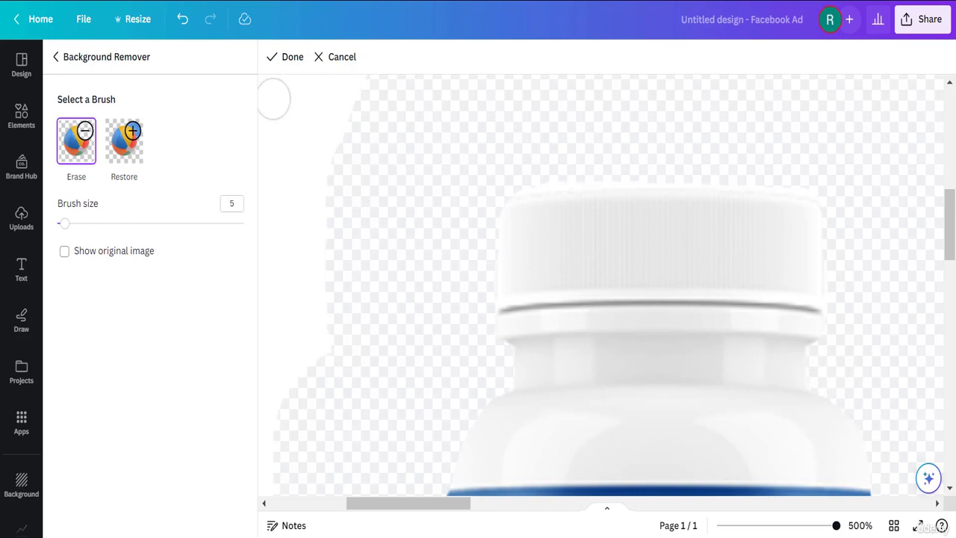
{"action": "left_click", "coordinate": [284, 57]}
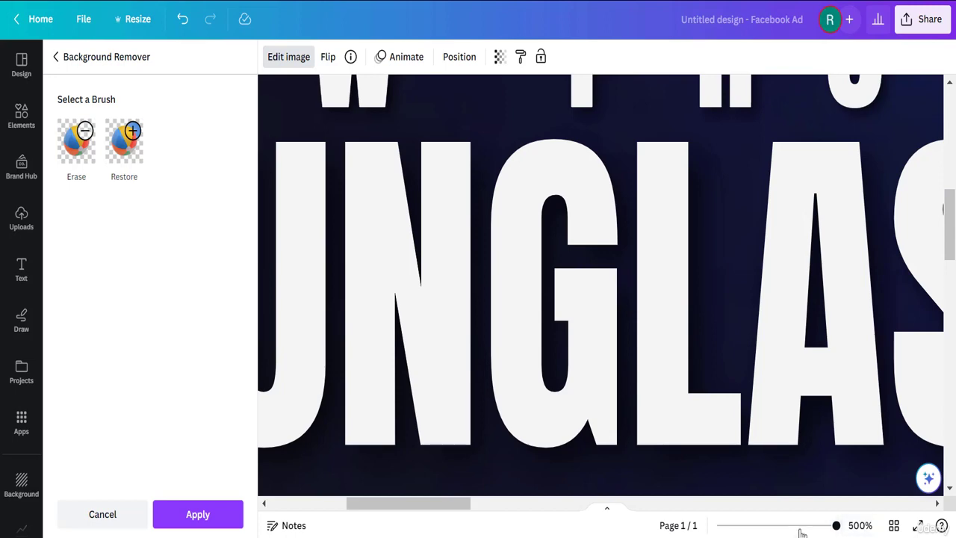
{"action": "left_click_drag", "start_coordinate": [797, 530], "coordinate": [777, 527]}
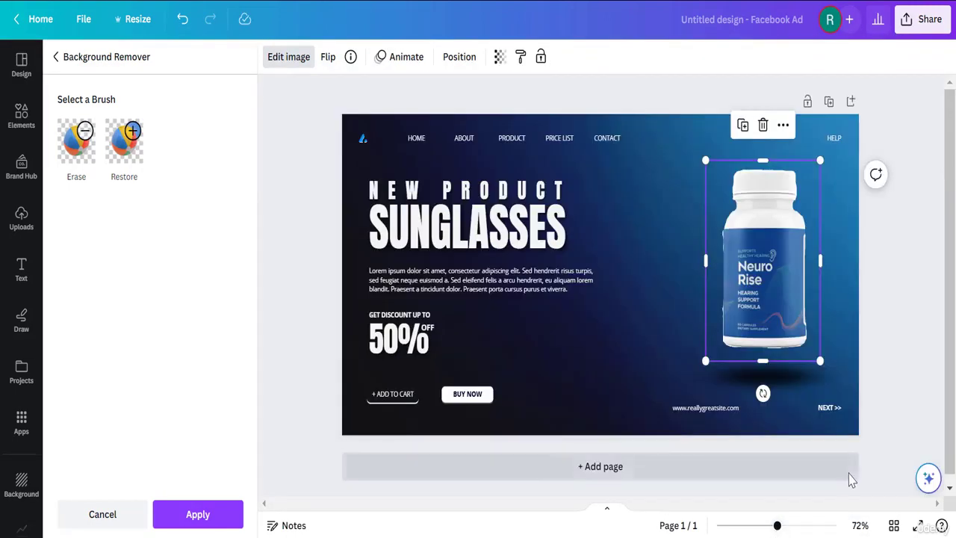
{"action": "left_click", "coordinate": [895, 410]}
{"action": "left_click", "coordinate": [829, 301]}
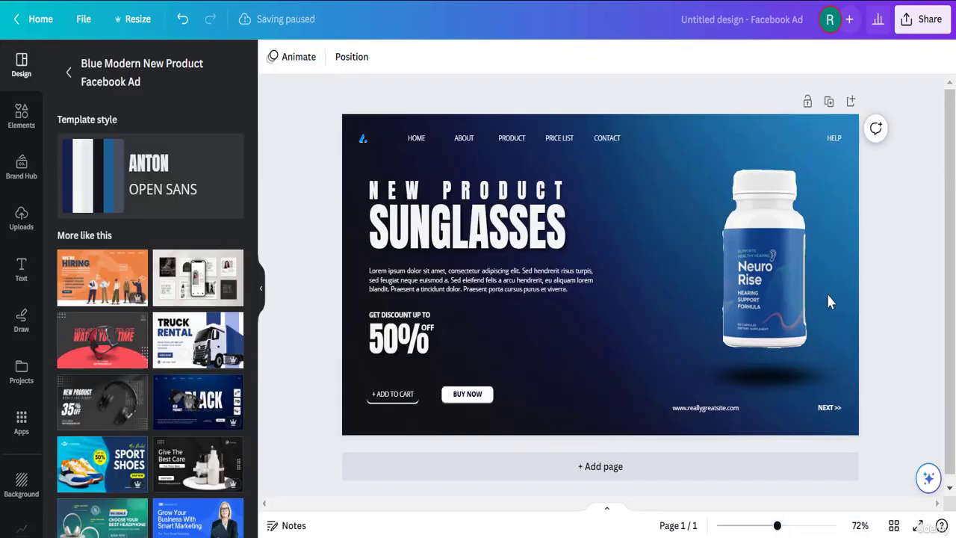
{"action": "left_click", "coordinate": [772, 305]}
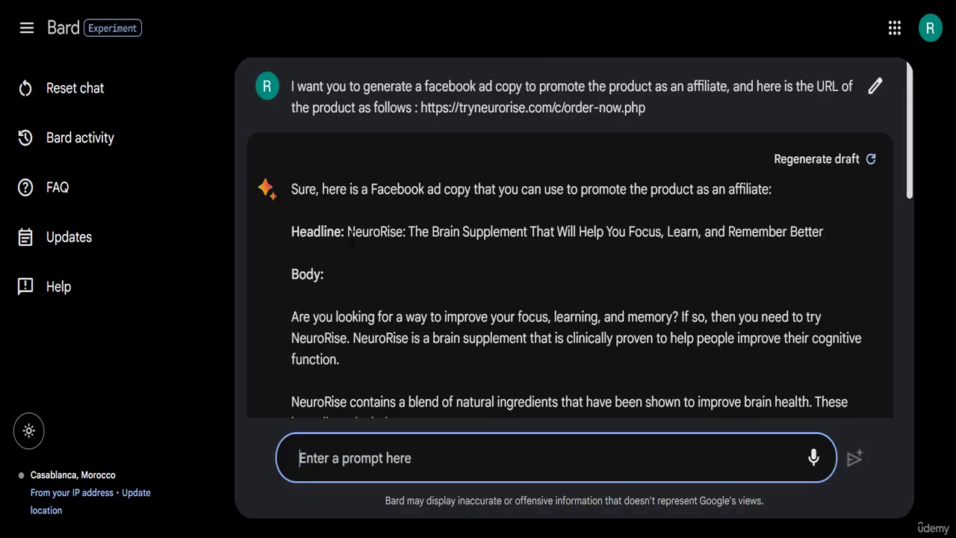
- Copy the NeuroRise headline from Bard and paste it over the NEW PRODUCT heading in the Canva ad
{"action": "left_click_drag", "start_coordinate": [352, 233], "coordinate": [793, 233]}
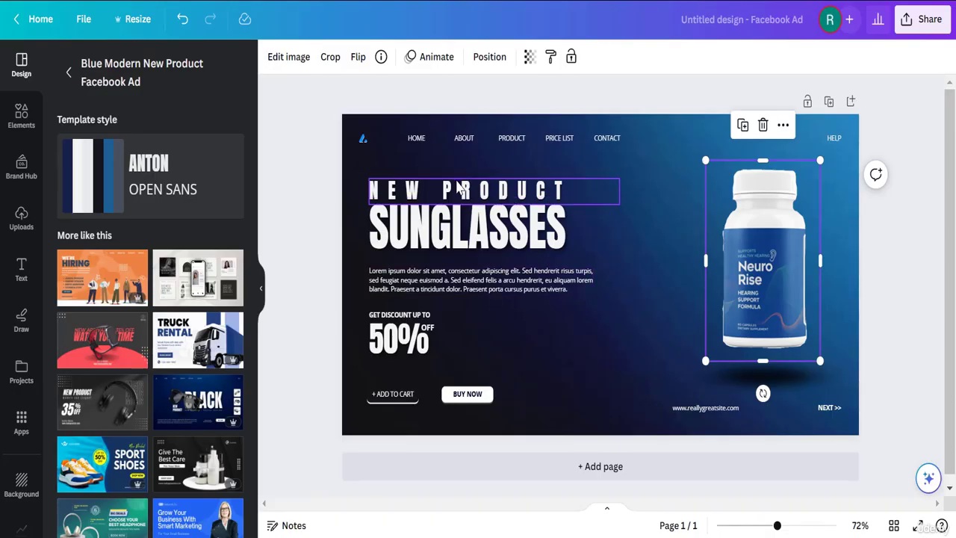
{"action": "left_click", "coordinate": [441, 191]}
{"action": "left_click", "coordinate": [442, 192]}
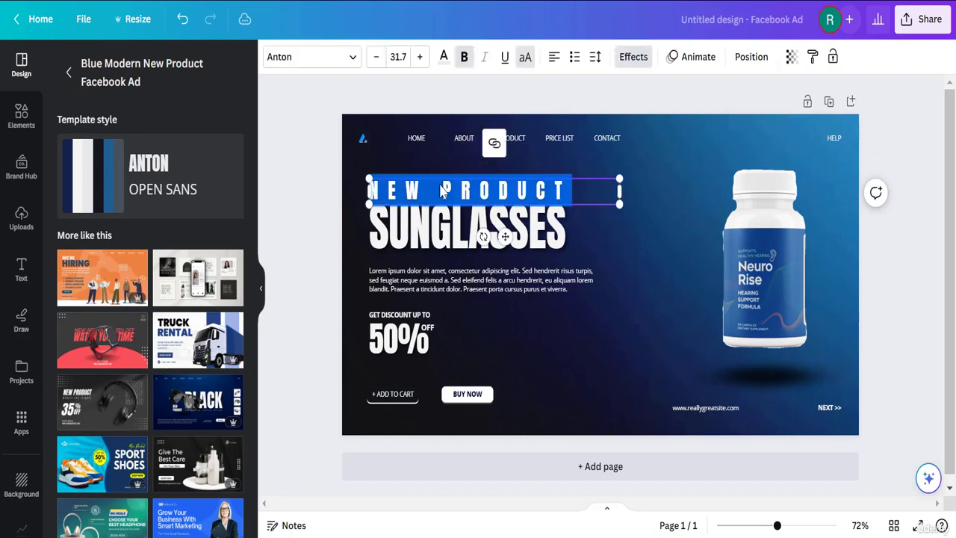
{"action": "type", "text": "NEURORISE: THE BRAIN SUPPLEMENT THAT WILL HELP YOU FOCUS, LEARN, AND REMEMBER BETTER"}
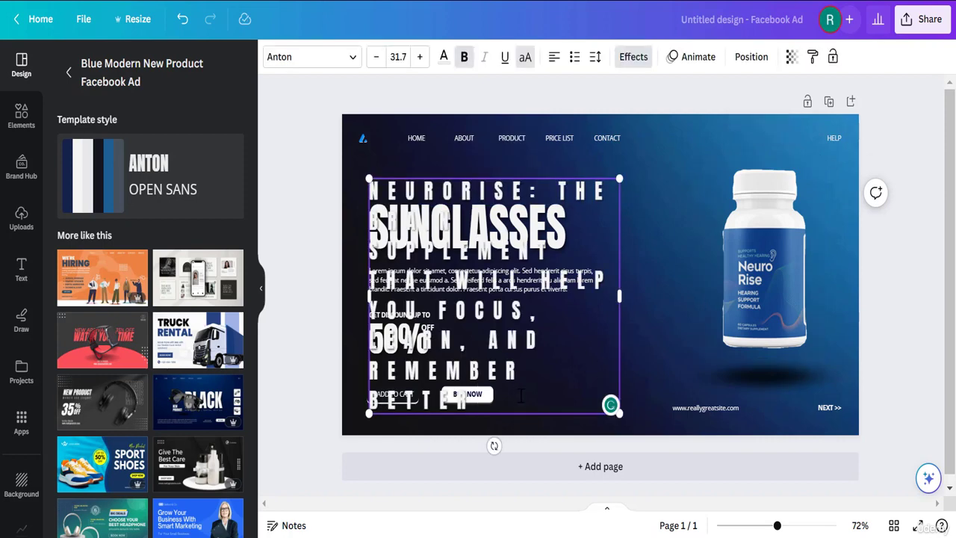
- Cut the text after the product name out of the small heading, leaving only NEURORIS
{"action": "left_click_drag", "start_coordinate": [520, 396], "coordinate": [446, 340]}
{"action": "left_click_drag", "start_coordinate": [427, 306], "coordinate": [548, 202]}
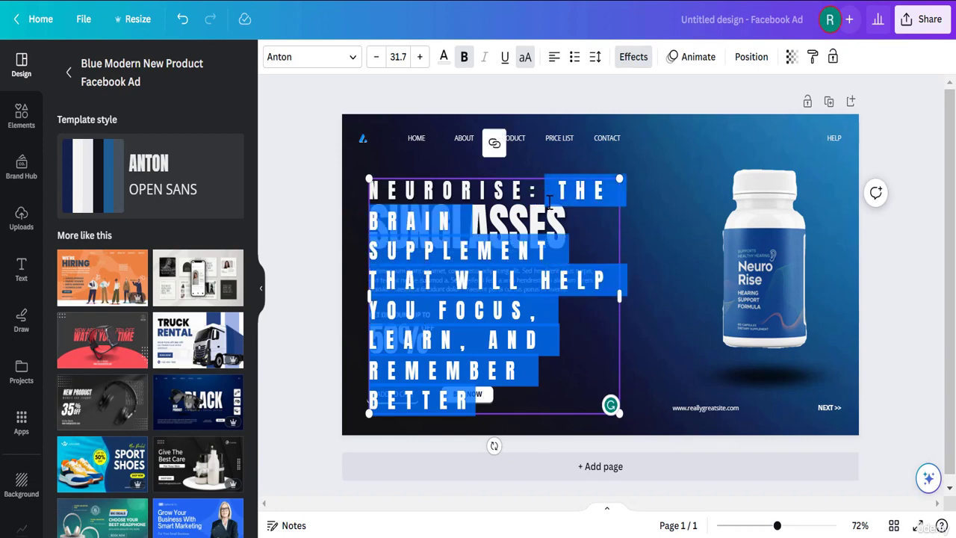
{"action": "key", "text": "BackSpace"}
{"action": "key", "text": "BackSpace"}
{"action": "key", "text": "BackSpace"}
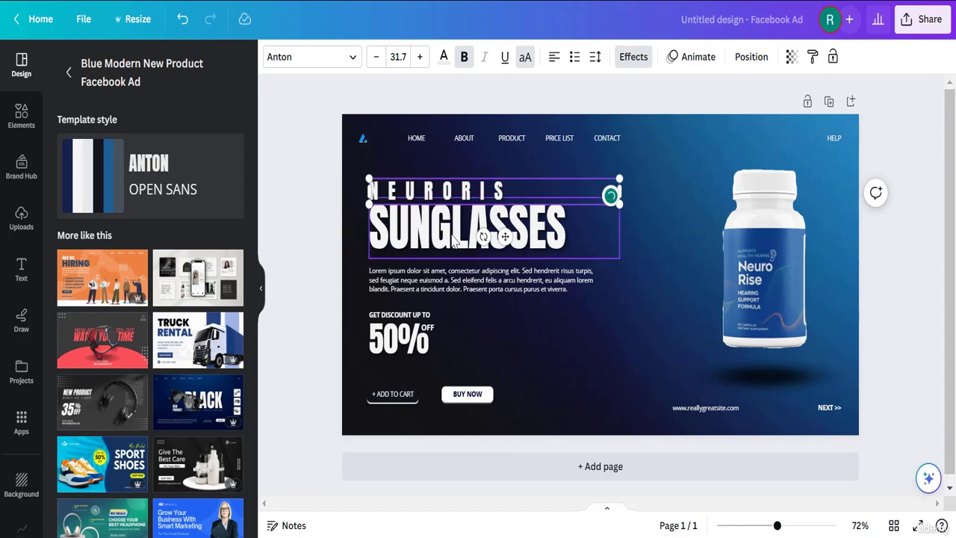
- Replace the SUNGLASSES title with "THE BRAIN SUPPLEMENT THAT WILL HELP YOU FOCUS, LEARN, AND REMEMBER BETTER"
{"action": "double_click", "coordinate": [440, 252]}
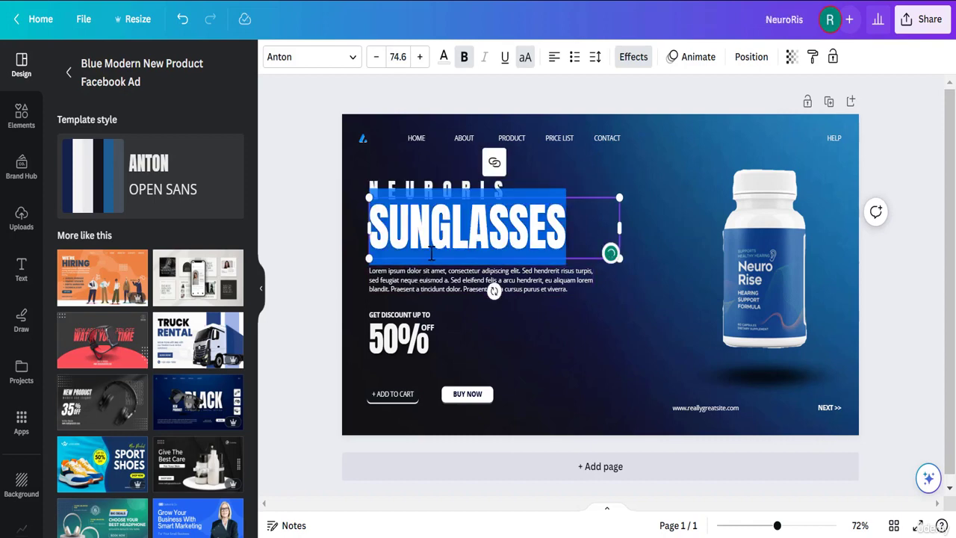
{"action": "key", "text": "ctrl+v"}
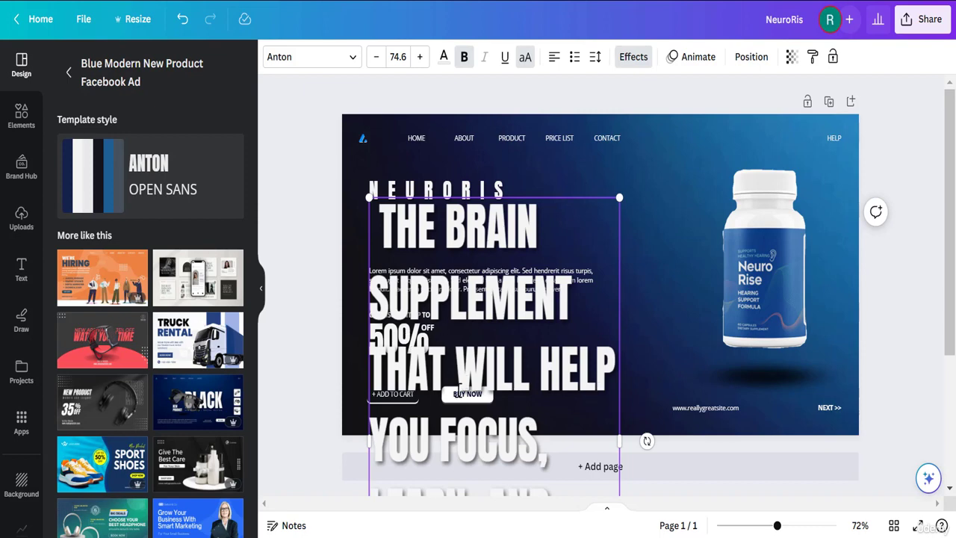
{"action": "left_click_drag", "start_coordinate": [952, 259], "coordinate": [955, 306]}
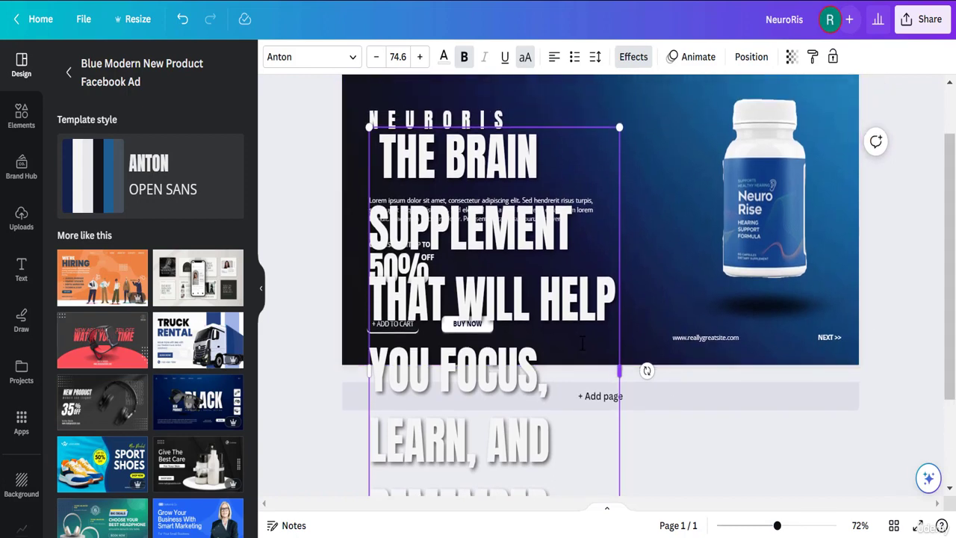
{"action": "scroll", "coordinate": [336, 316], "scroll_direction": "up", "scroll_amount": 2}
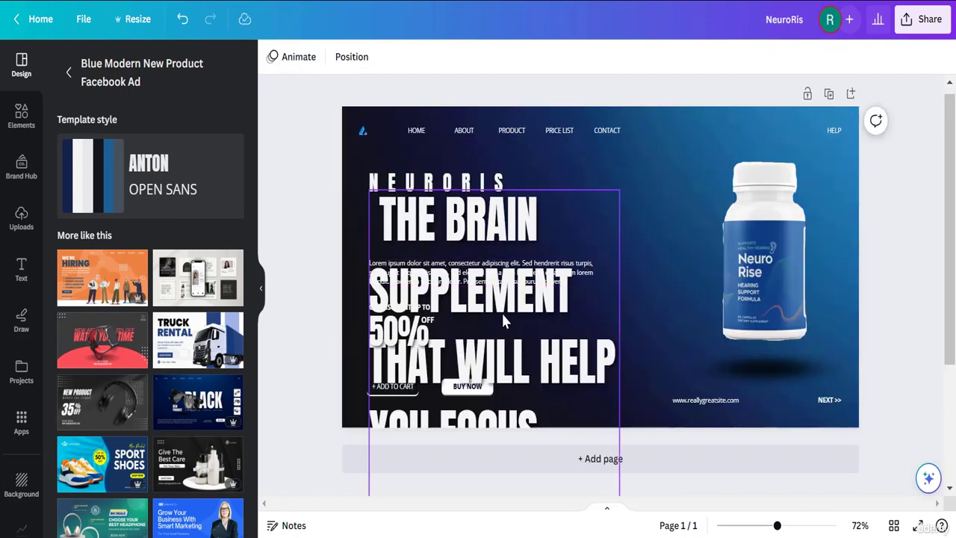
- Move the large headline aside, delete the placeholder paragraph and all 50% OFF discount text, and move the headline back
{"action": "left_click_drag", "start_coordinate": [498, 320], "coordinate": [678, 321]}
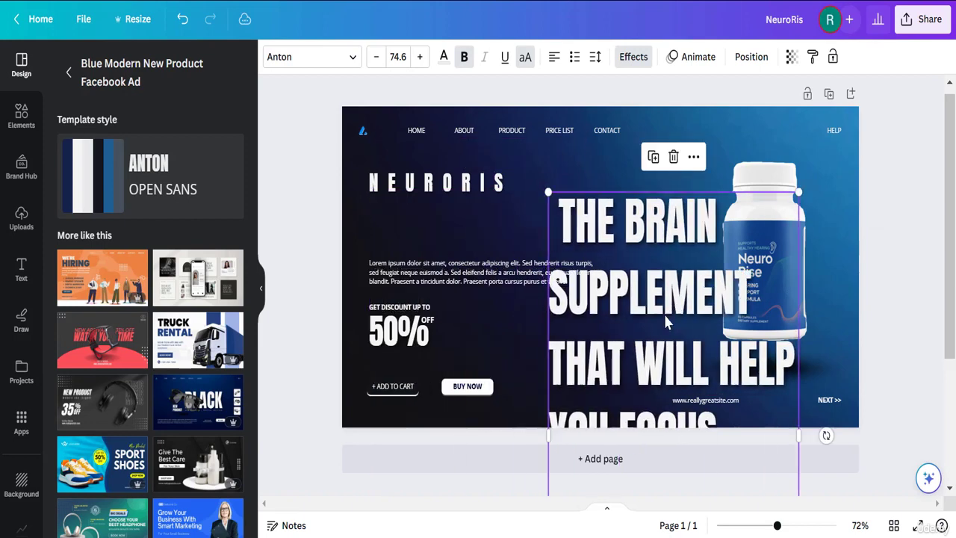
{"action": "left_click", "coordinate": [442, 278]}
{"action": "left_click", "coordinate": [415, 307]}
{"action": "key", "text": "Delete"}
{"action": "left_click", "coordinate": [403, 329]}
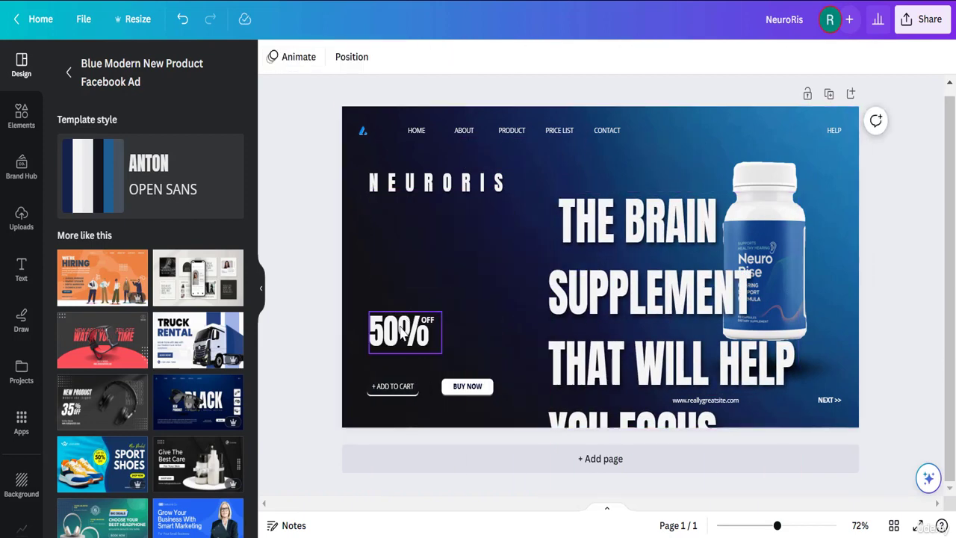
{"action": "key", "text": "Delete"}
{"action": "left_click", "coordinate": [440, 322]}
{"action": "key", "text": "Delete"}
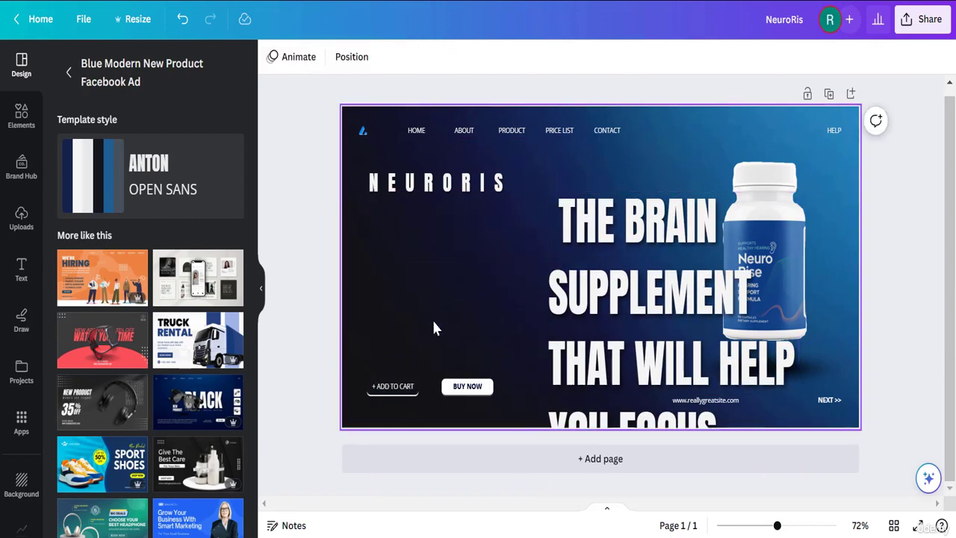
{"action": "left_click", "coordinate": [568, 317]}
{"action": "left_click_drag", "start_coordinate": [567, 317], "coordinate": [441, 329]}
- Correct the small heading above the headline to read NEURORISE
{"action": "left_click", "coordinate": [508, 185]}
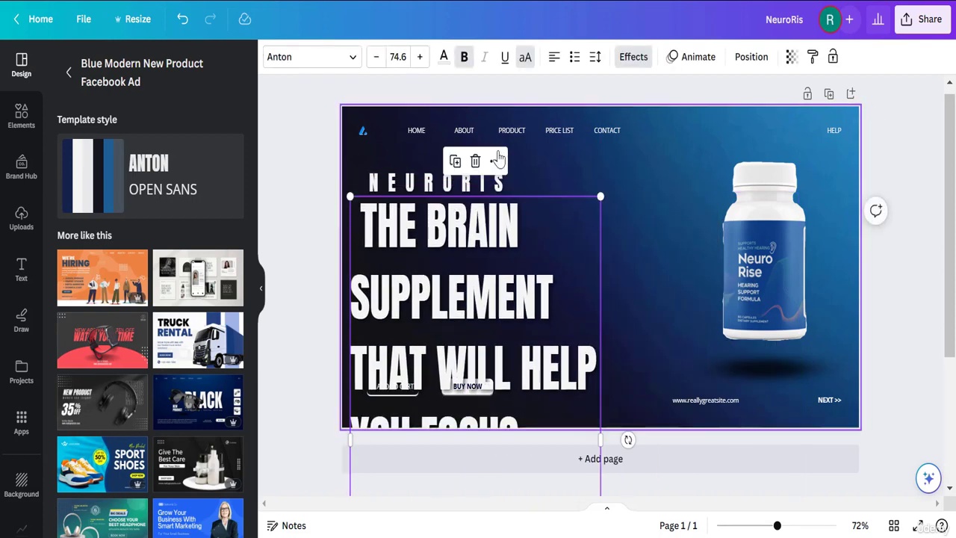
{"action": "left_click", "coordinate": [511, 182]}
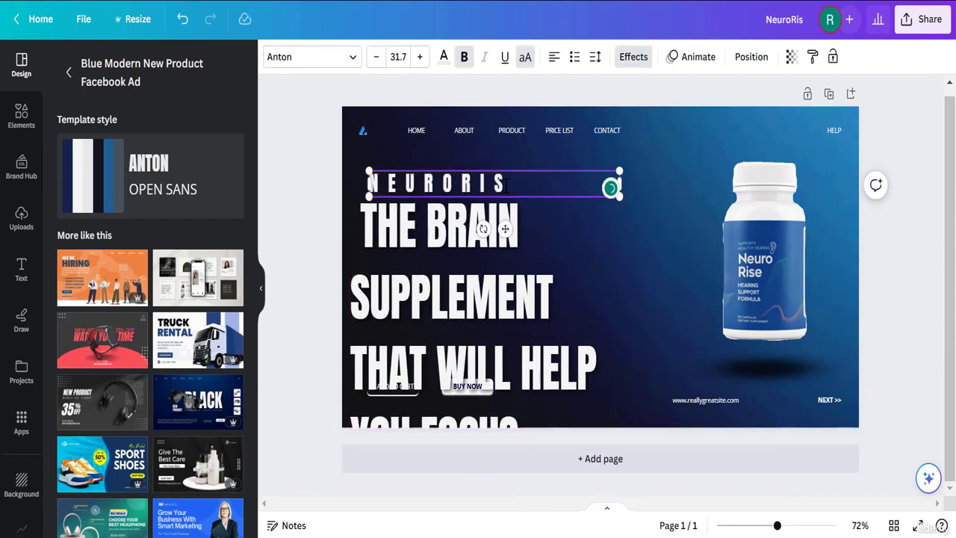
{"action": "key", "text": "BackSpace"}
{"action": "type", "text": "E"}
{"action": "key", "text": "BackSpace"}
{"action": "type", "text": "RS"}
{"action": "key", "text": "BackSpace"}
{"action": "key", "text": "BackSpace"}
{"action": "type", "text": "SE"}
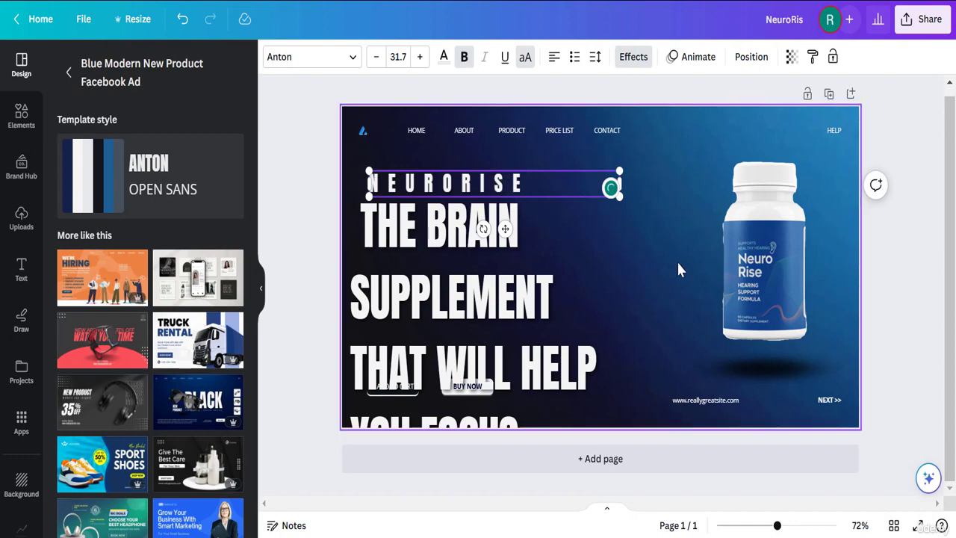
- Move the NEURORISE heading up to the row of navigation links, leaving space above the large headline
{"action": "left_click", "coordinate": [582, 215]}
{"action": "left_click", "coordinate": [547, 198]}
{"action": "left_click", "coordinate": [514, 186]}
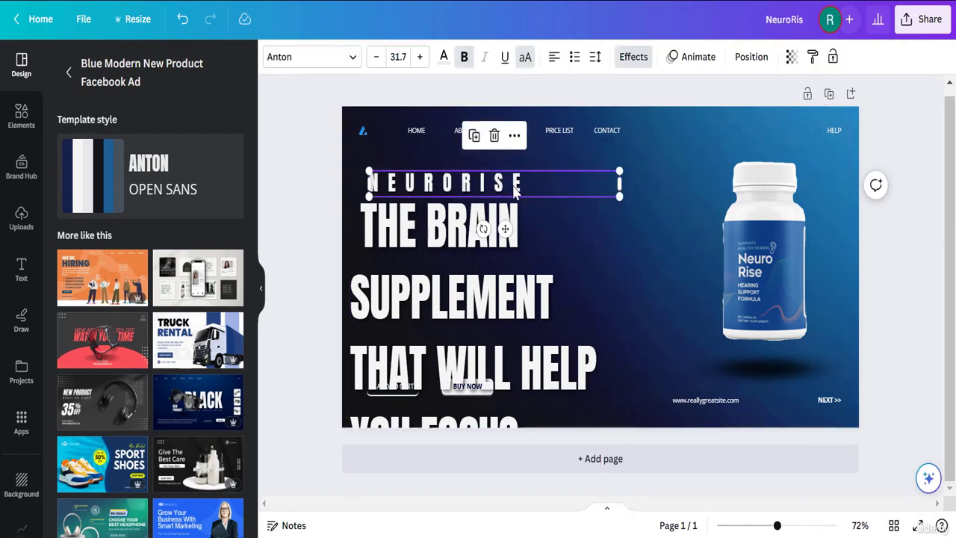
{"action": "left_click_drag", "start_coordinate": [514, 186], "coordinate": [511, 150]}
{"action": "scroll", "coordinate": [511, 149], "scroll_direction": "up", "scroll_amount": 1}
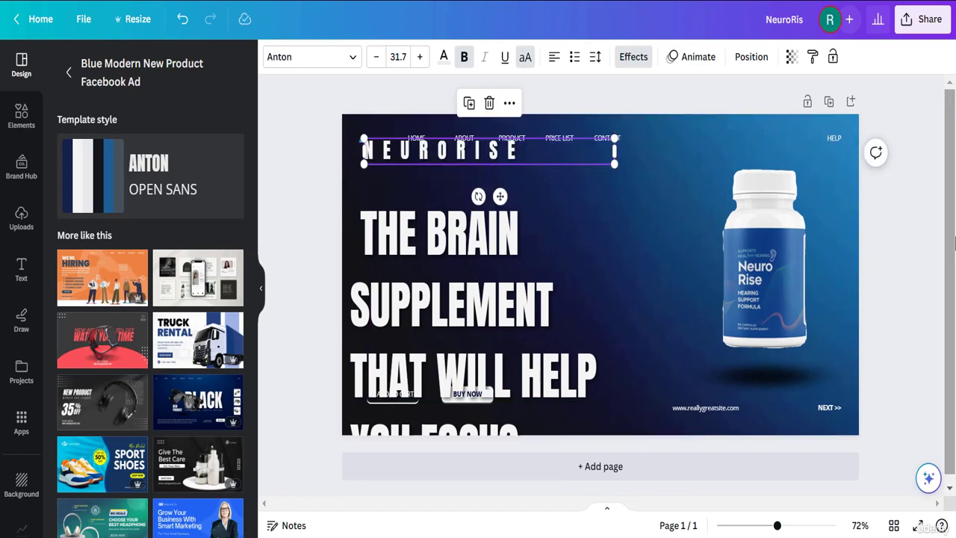
- Set the large headline's font size to 50 and widen its text box so it wraps onto three lines
{"action": "left_click", "coordinate": [507, 328]}
{"action": "left_click", "coordinate": [396, 56]}
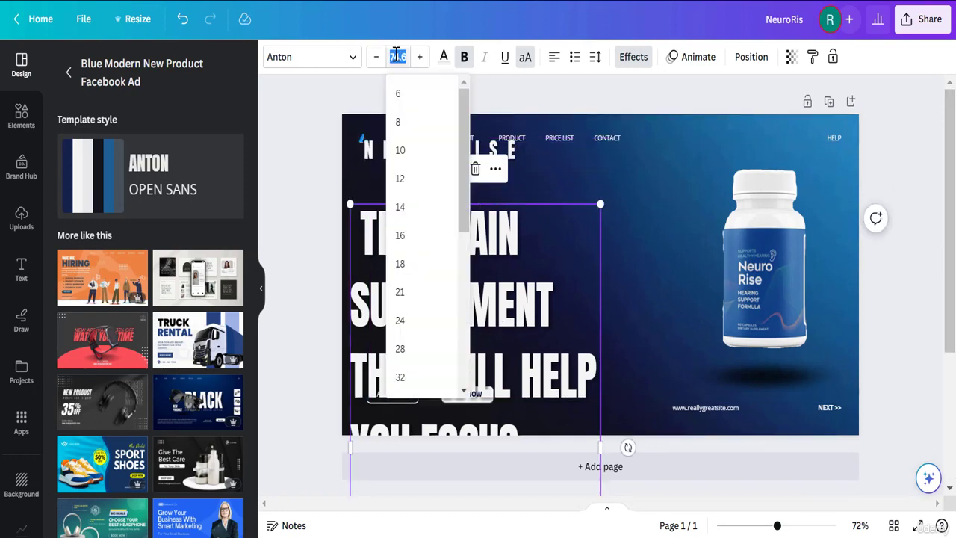
{"action": "type", "text": "50"}
{"action": "key", "text": "Return"}
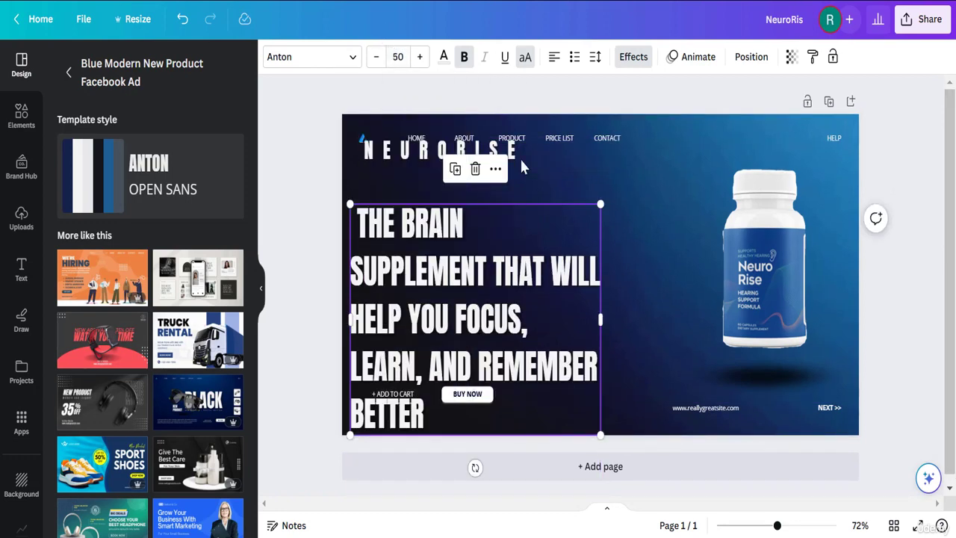
{"action": "left_click_drag", "start_coordinate": [614, 319], "coordinate": [692, 326]}
{"action": "left_click", "coordinate": [924, 391]}
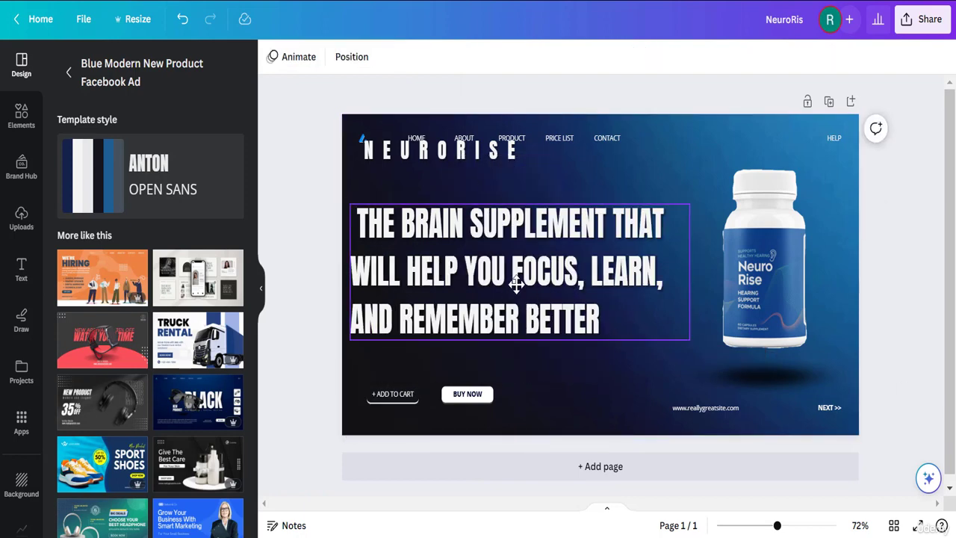
- Align the headline's left edge with NEURORISE, lower NEURORISE below the navigation links, and remove the space before THE
{"action": "mouse_move", "coordinate": [517, 285]}
{"action": "left_mouse_down"}
{"action": "mouse_move", "coordinate": [532, 283]}
{"action": "mouse_move", "coordinate": [525, 277]}
{"action": "left_mouse_up"}
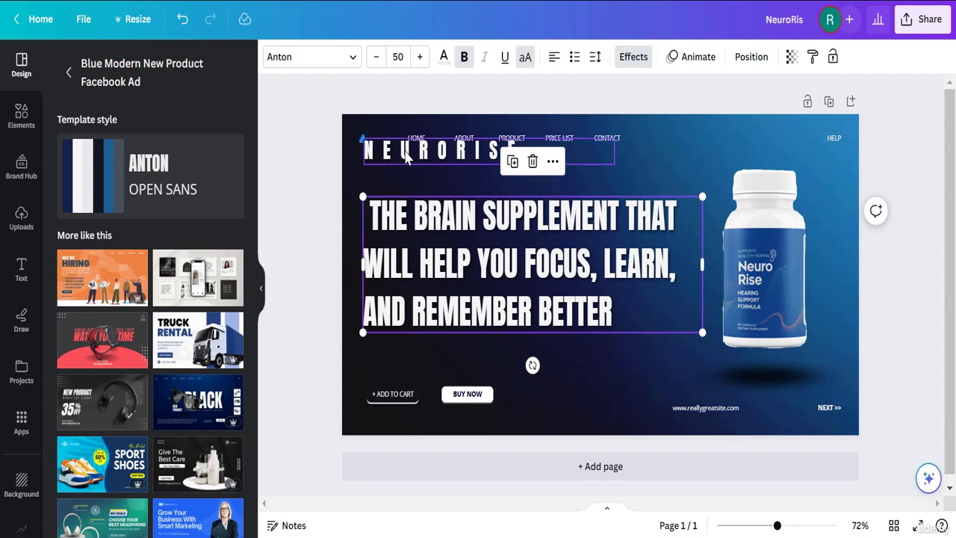
{"action": "left_click_drag", "start_coordinate": [406, 153], "coordinate": [406, 167]}
{"action": "left_click", "coordinate": [400, 229]}
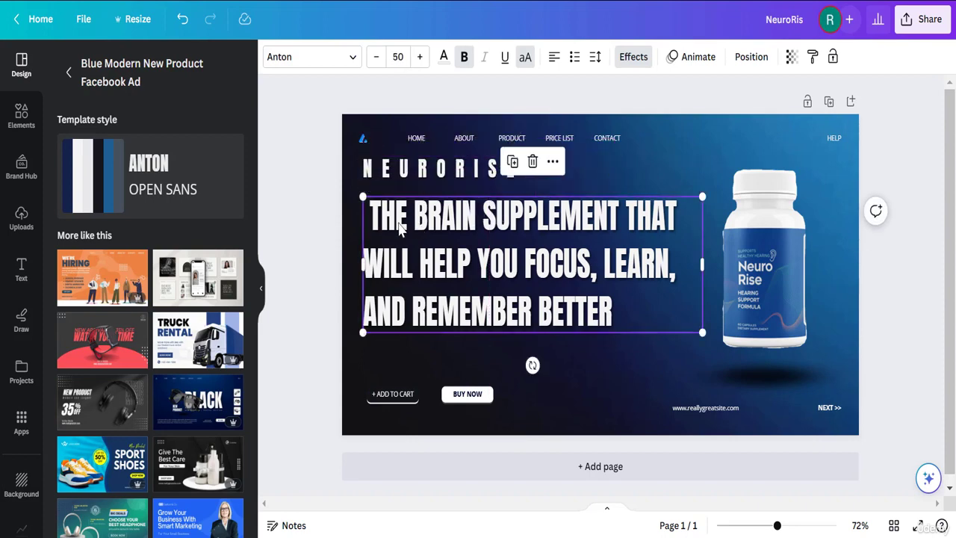
{"action": "left_click", "coordinate": [373, 224]}
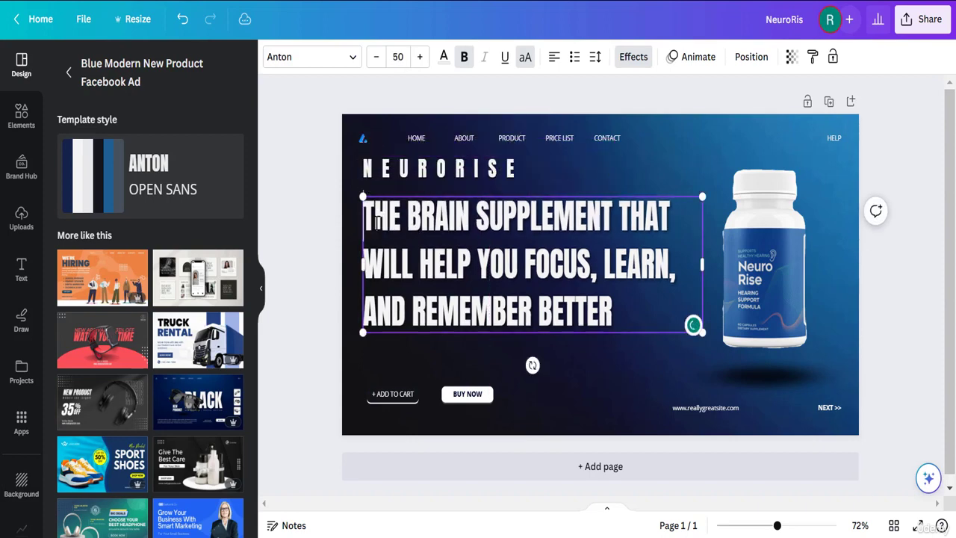
- Delete the outlined + ADD TO CART button together with its text
{"action": "left_click", "coordinate": [403, 402]}
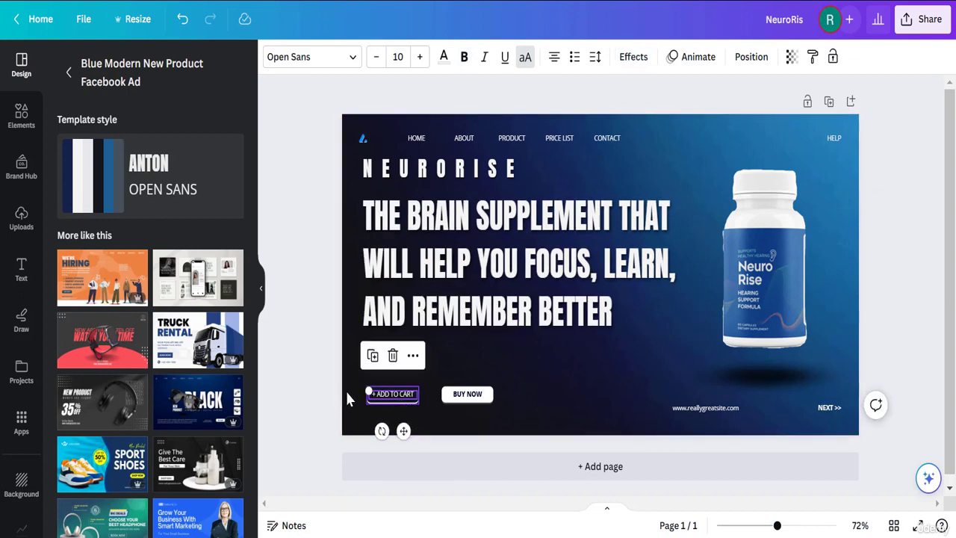
{"action": "left_click", "coordinate": [421, 418]}
{"action": "left_click_drag", "start_coordinate": [422, 421], "coordinate": [341, 360]}
{"action": "key", "text": "Delete"}
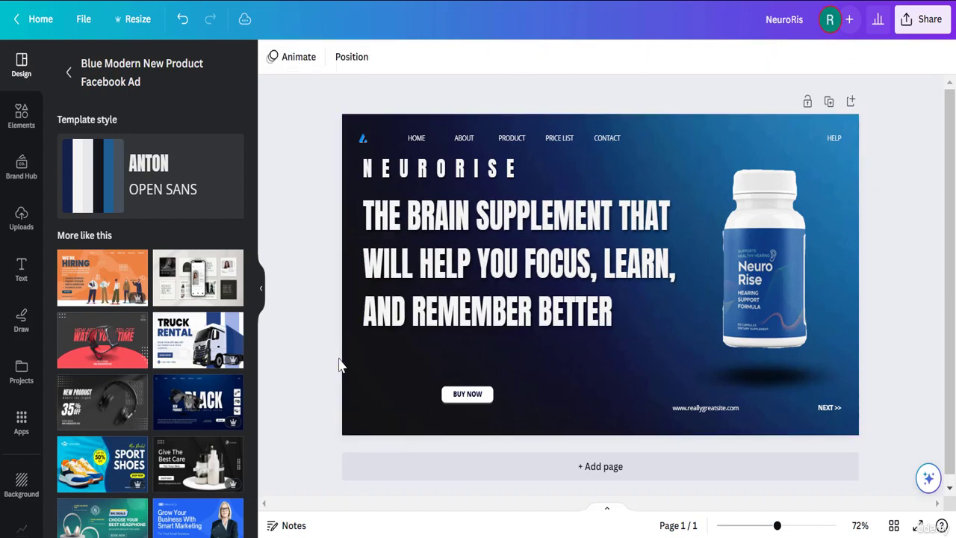
- Change the white BUY NOW button's text to ADD TO CART
{"action": "left_click", "coordinate": [469, 399]}
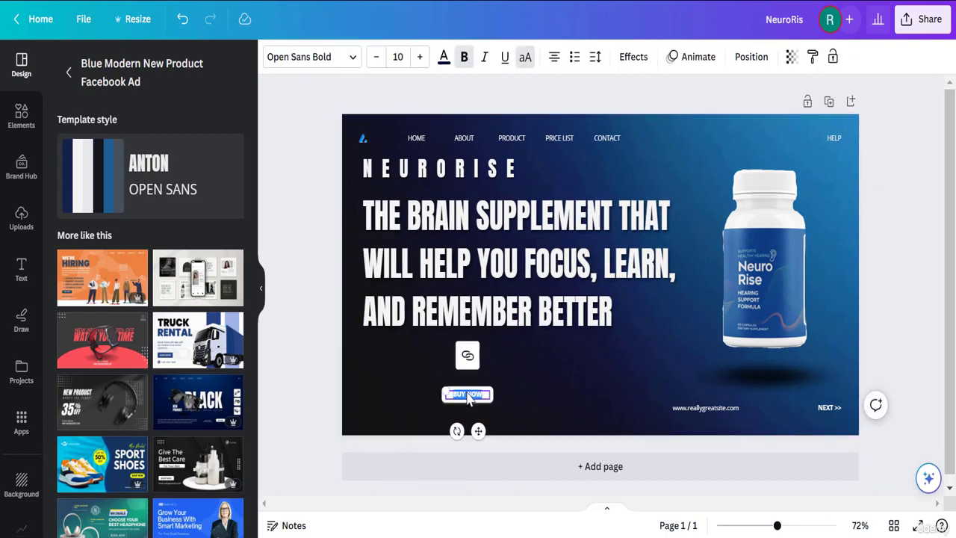
{"action": "key", "text": "BackSpace"}
{"action": "type", "text": "ADD TO CART"}
- Enlarge the white ADD TO CART button and its text together to about twice their size and position them below the headline
{"action": "left_click", "coordinate": [532, 421]}
{"action": "left_click_drag", "start_coordinate": [532, 422], "coordinate": [412, 364]}
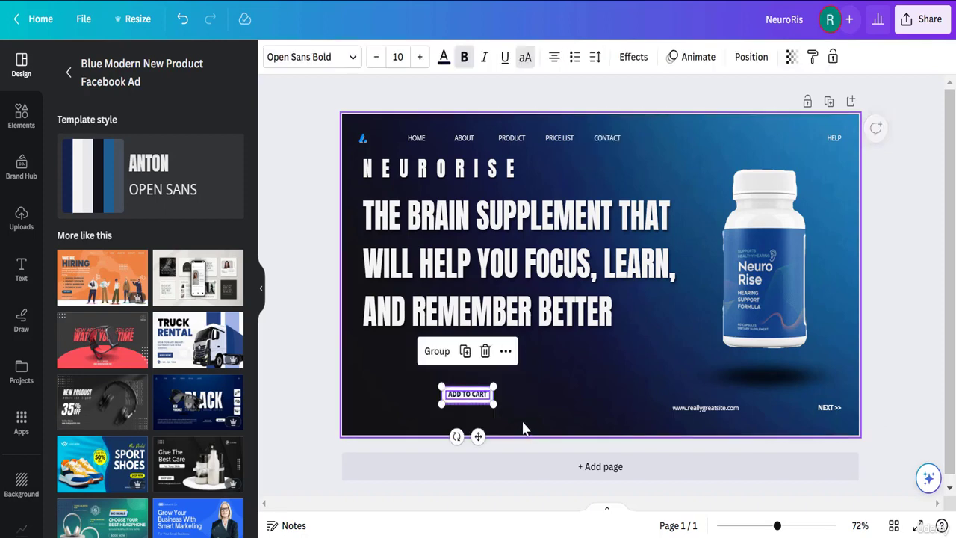
{"action": "left_click", "coordinate": [530, 425]}
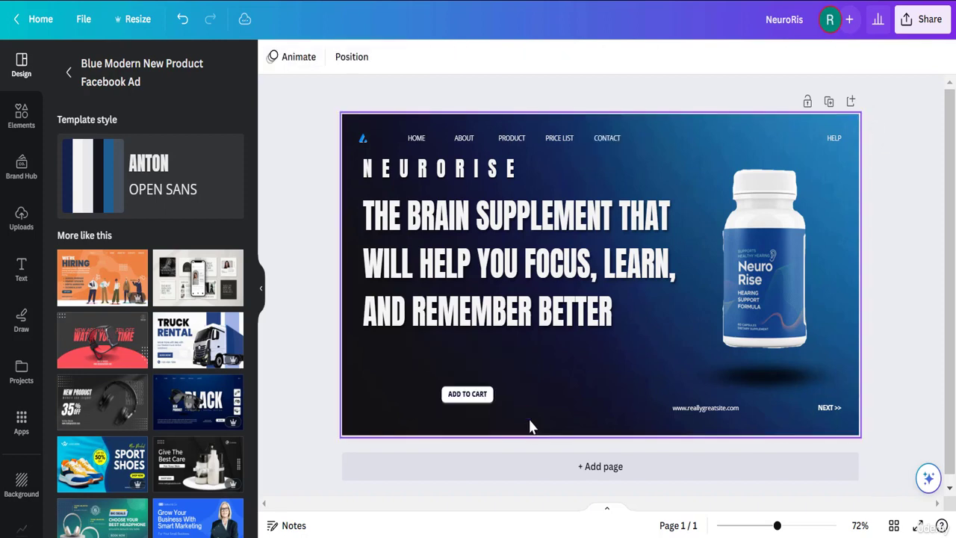
{"action": "left_click", "coordinate": [493, 401]}
{"action": "left_click_drag", "start_coordinate": [494, 404], "coordinate": [560, 425]}
{"action": "mouse_move", "coordinate": [508, 388]}
{"action": "left_mouse_down"}
{"action": "mouse_move", "coordinate": [516, 400]}
{"action": "mouse_move", "coordinate": [506, 396]}
{"action": "left_mouse_up"}
{"action": "left_click", "coordinate": [567, 393]}
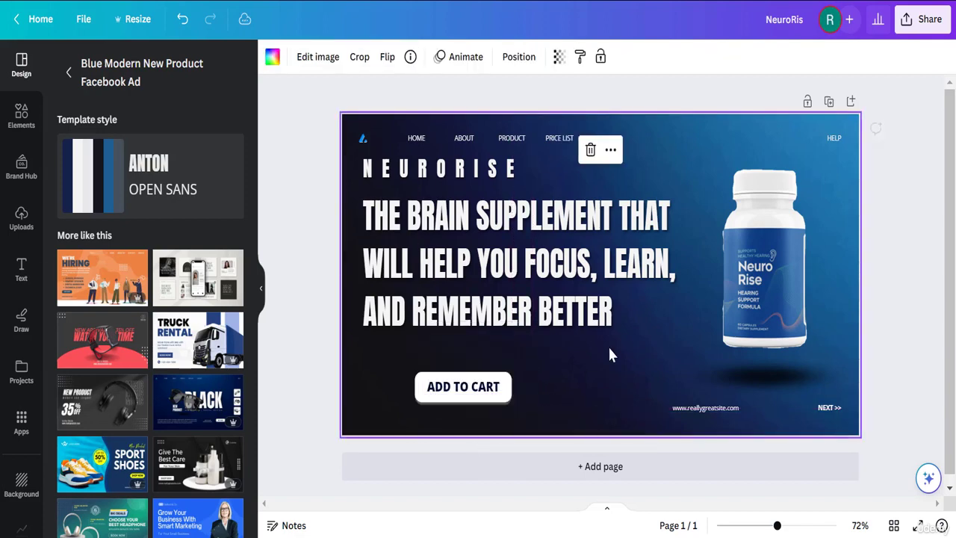
{"action": "left_click", "coordinate": [634, 310]}
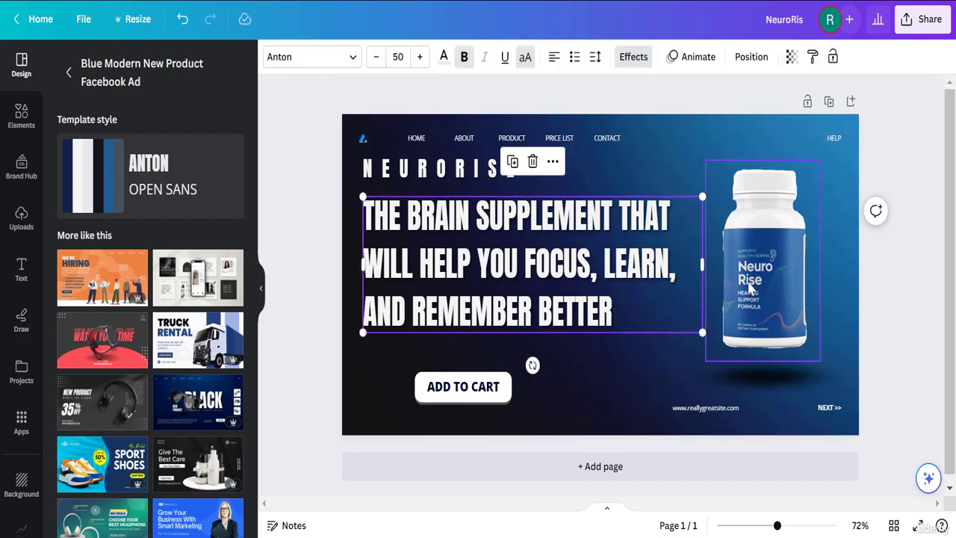
- Narrow the headline's text box so it wraps onto four lines, and move the ADD TO CART button below it
{"action": "left_click_drag", "start_coordinate": [689, 265], "coordinate": [663, 265]}
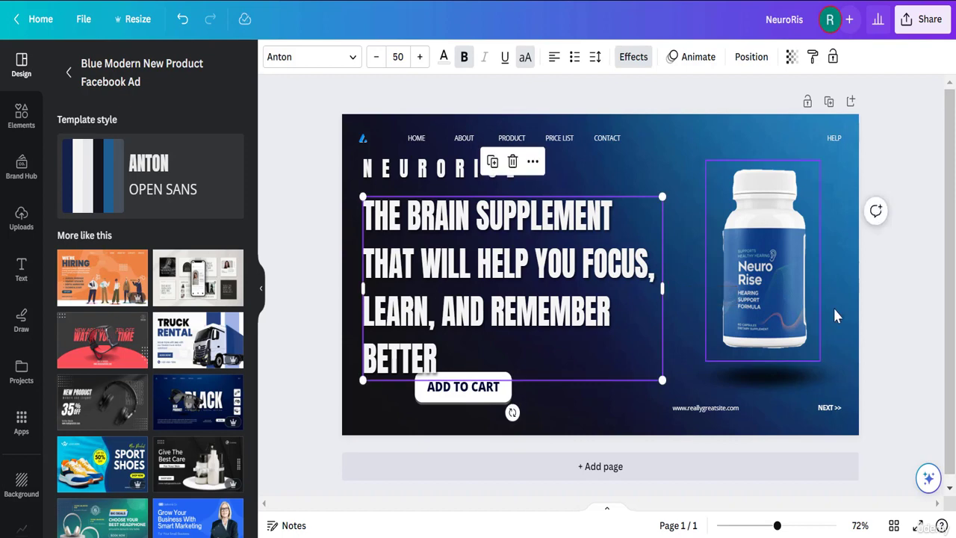
{"action": "scroll", "coordinate": [521, 404], "scroll_direction": "down", "scroll_amount": 1}
{"action": "left_click", "coordinate": [545, 404]}
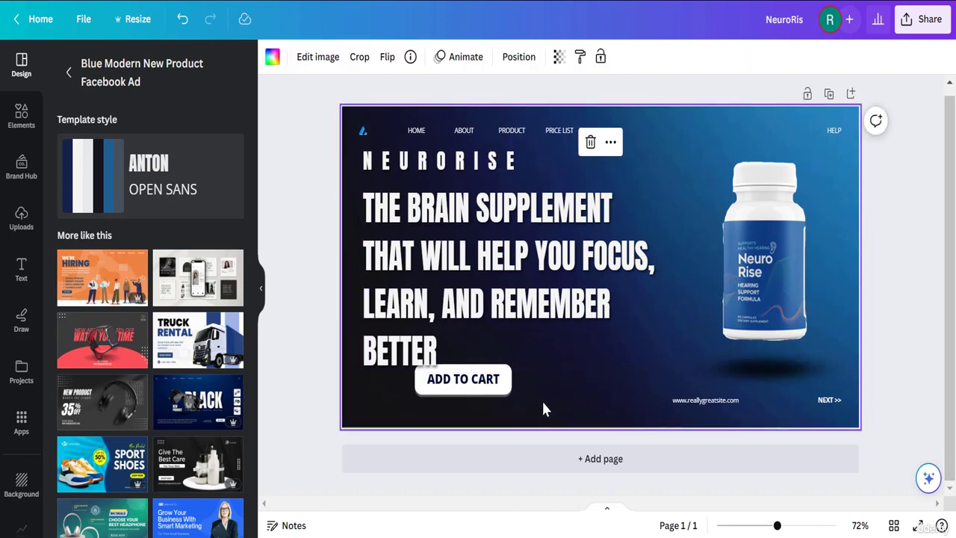
{"action": "left_click_drag", "start_coordinate": [544, 401], "coordinate": [500, 393]}
{"action": "left_click", "coordinate": [561, 416]}
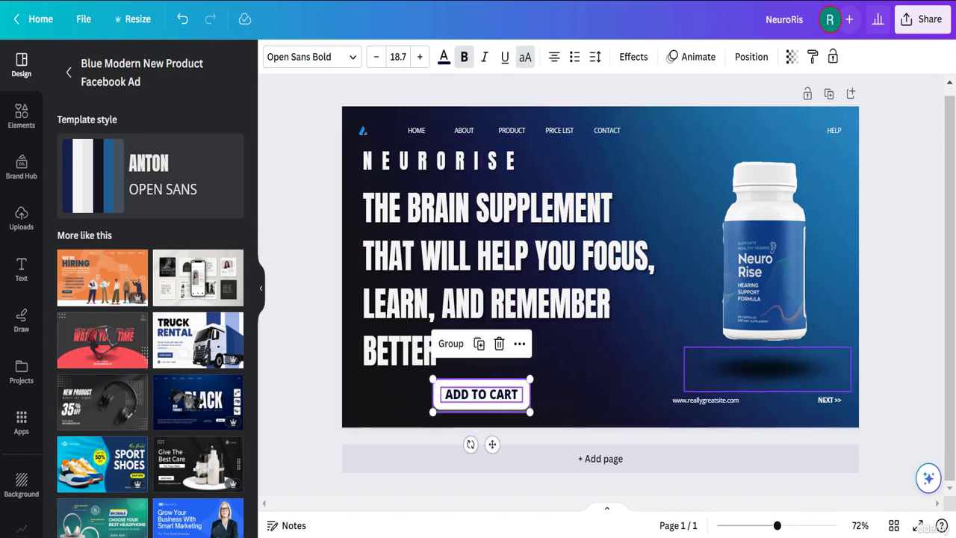
- Delete the HELP link above the bottle
{"action": "left_click_drag", "start_coordinate": [949, 351], "coordinate": [949, 344]}
{"action": "left_click", "coordinate": [835, 141]}
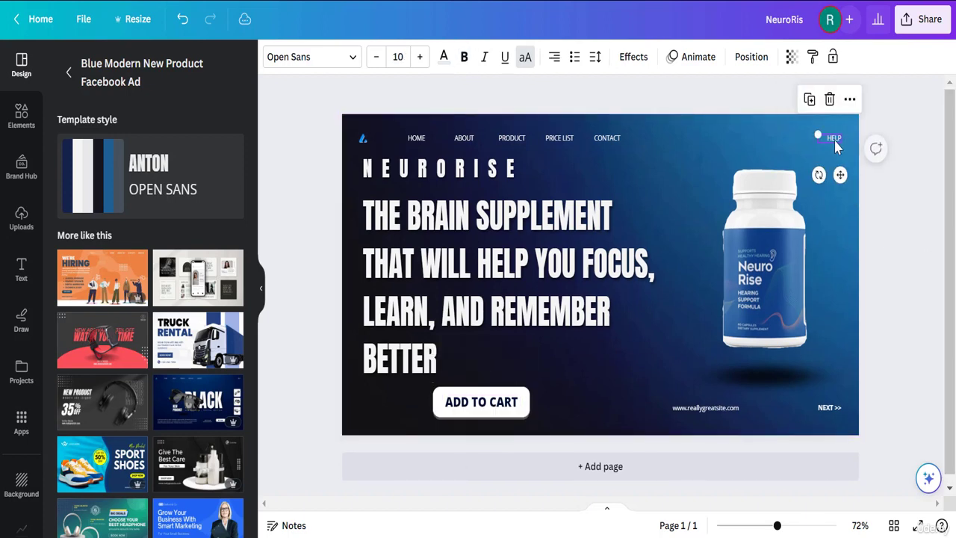
{"action": "key", "text": "Delete"}
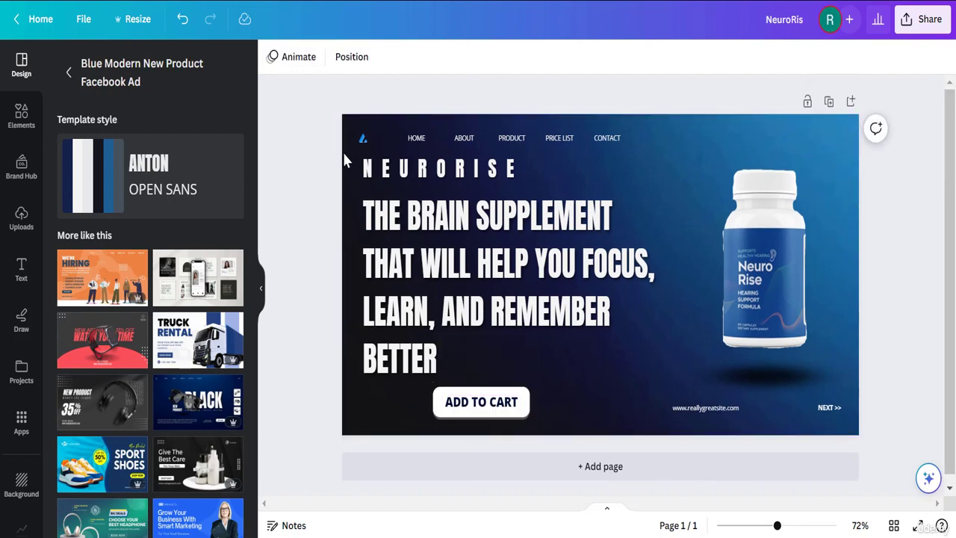
{"action": "left_click", "coordinate": [702, 325]}
{"action": "left_click", "coordinate": [919, 378]}
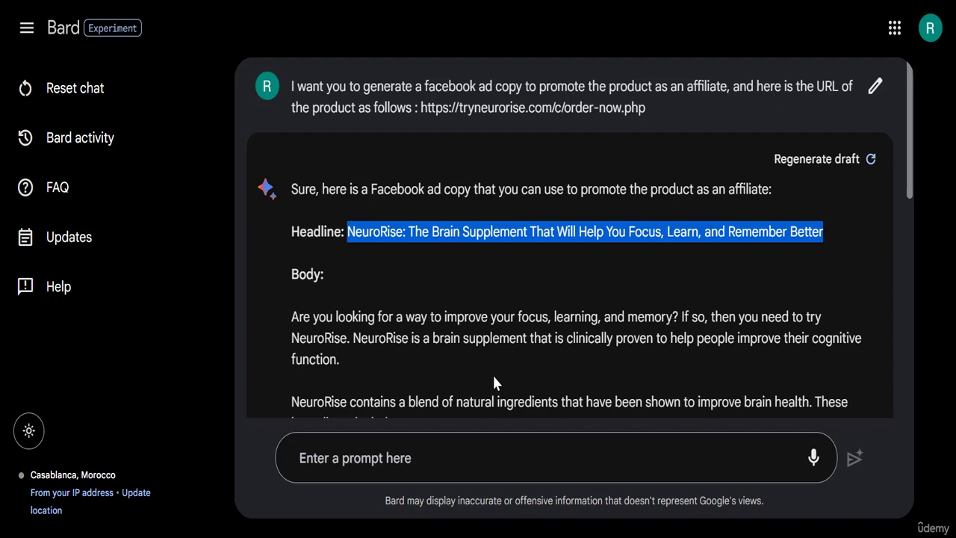
- Switch to Bard and submit the prompt "I want you to create one ad for instagram now for the same product"
{"action": "left_click", "coordinate": [420, 454]}
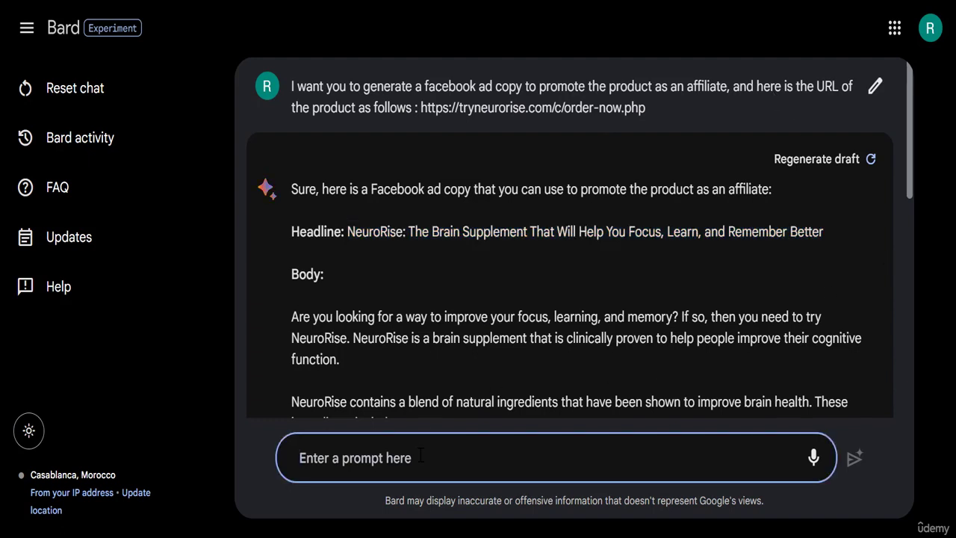
{"action": "type", "text": "I want yop"}
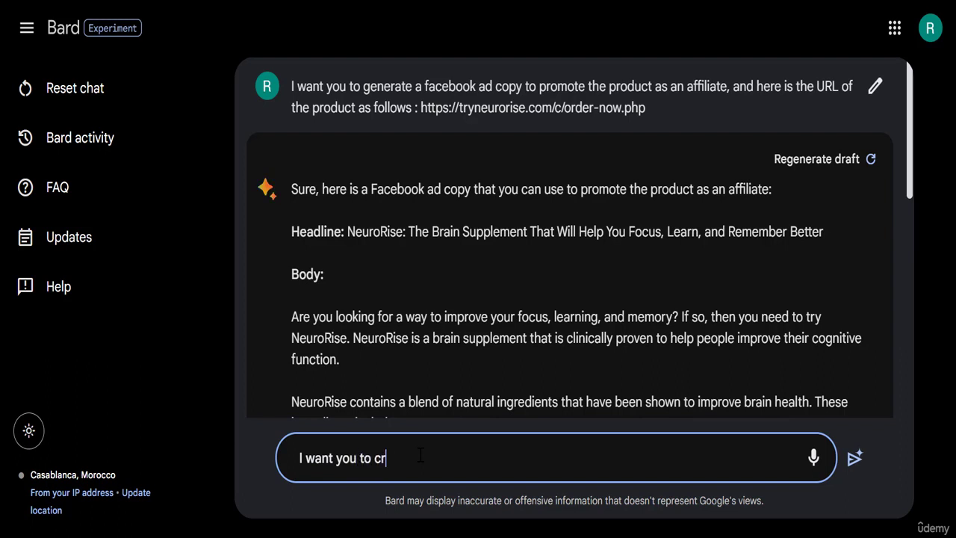
{"action": "type", "text": " to createn"}
{"action": "type", "text": "ne ad for instag"}
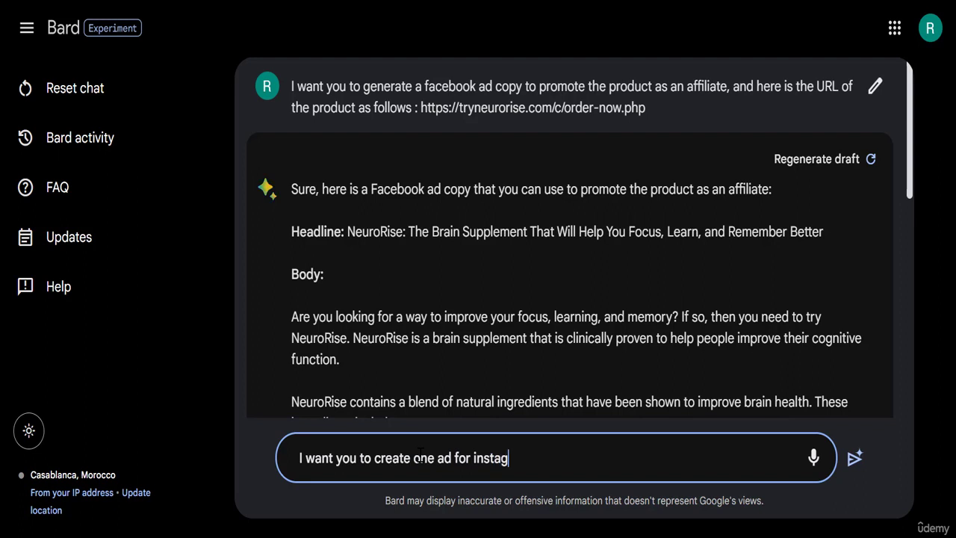
{"action": "type", "text": "ram now for"}
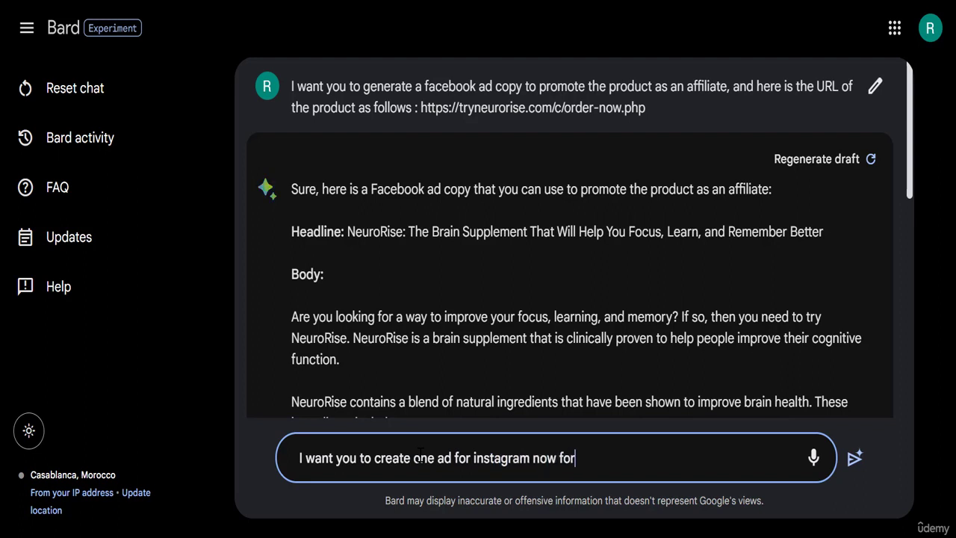
{"action": "type", "text": " the same product"}
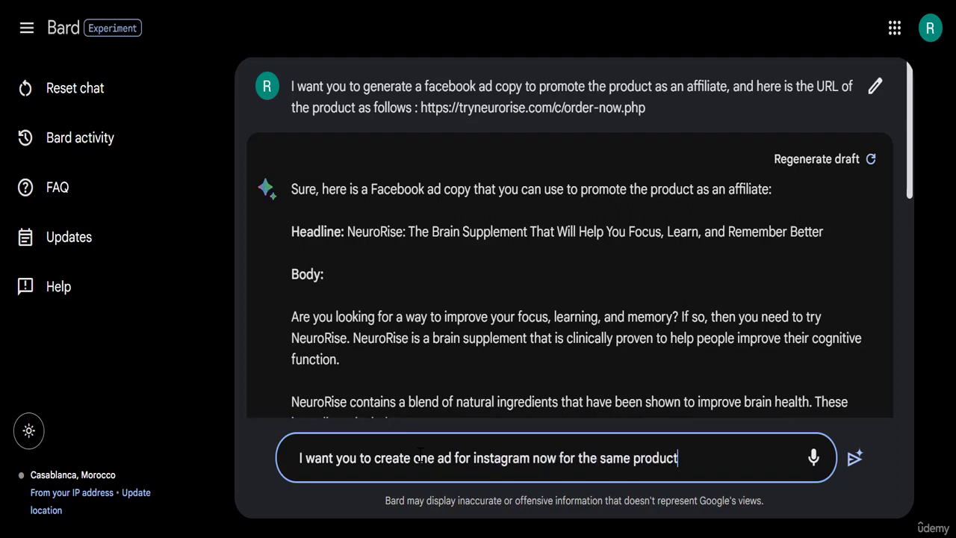
{"action": "key", "text": "Return"}
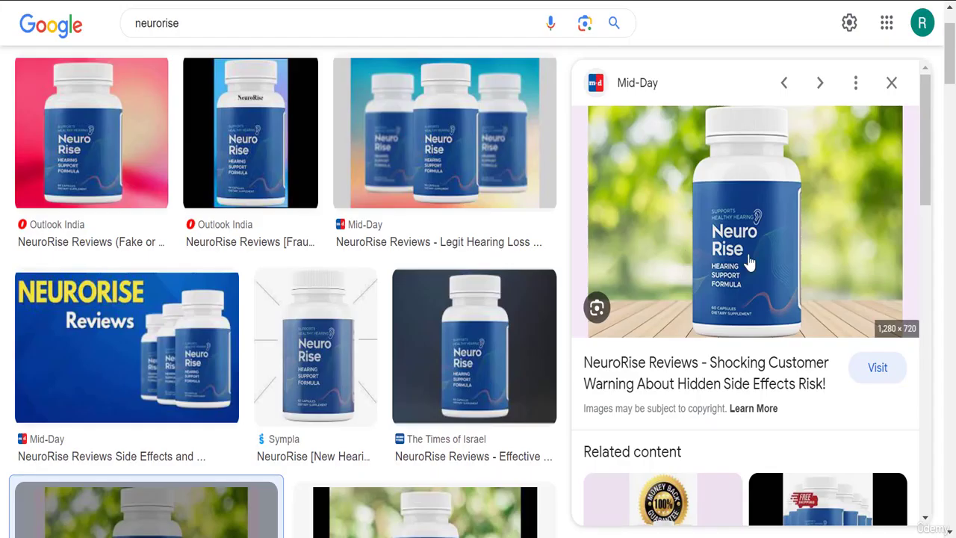
- Copy the Mid-Day NeuroRise bottle photo from the Google image results and paste it into the Canva ad in place of the existing bottle
{"action": "right_click", "coordinate": [751, 258]}
{"action": "left_click", "coordinate": [813, 179]}
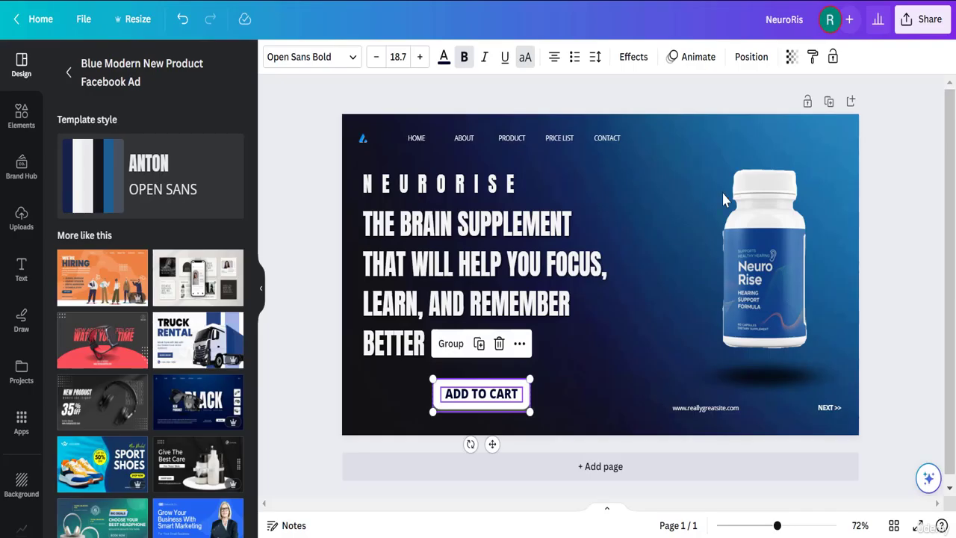
{"action": "left_click", "coordinate": [742, 262]}
{"action": "key", "text": "Delete"}
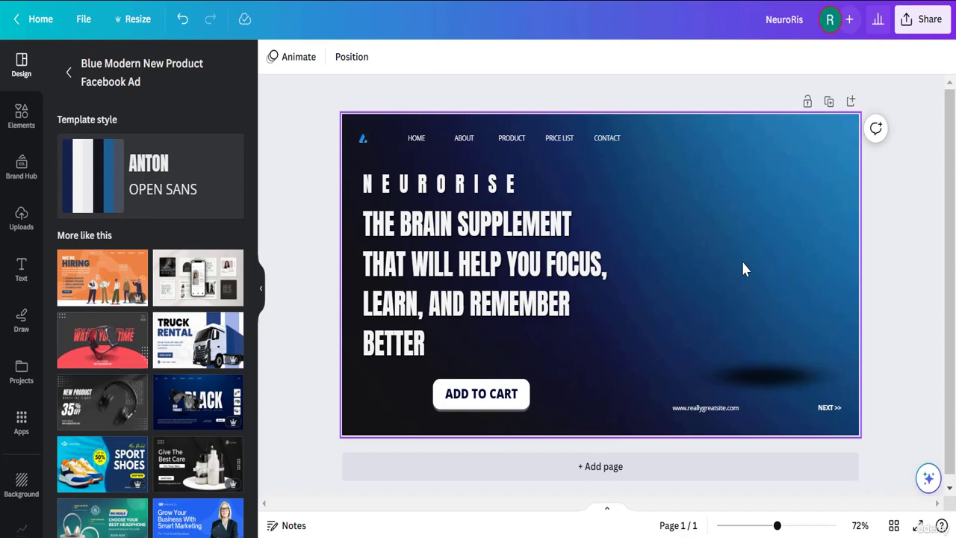
{"action": "key", "text": "ctrl+v"}
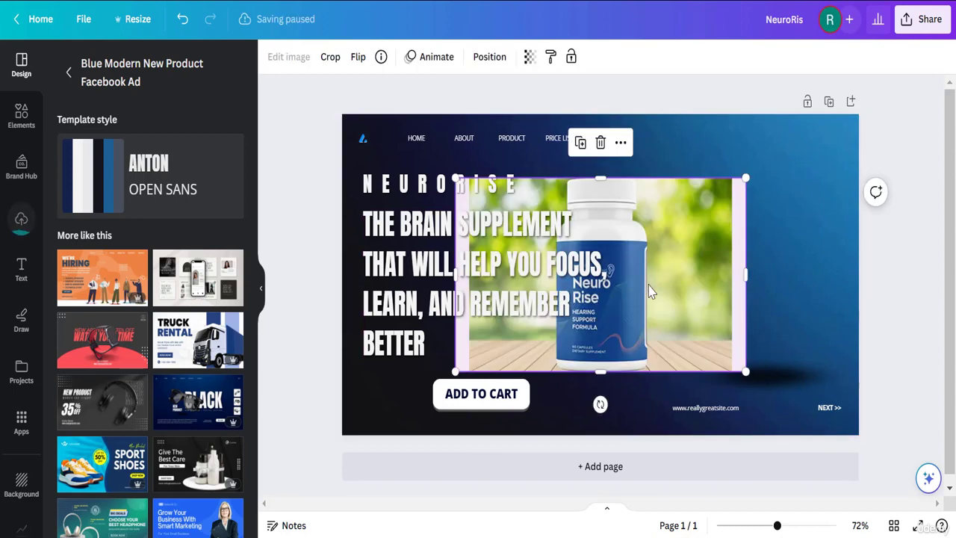
- Move the pasted bottle photo clear of the headline, above the shadow, and remove its background
{"action": "left_click_drag", "start_coordinate": [650, 291], "coordinate": [778, 274]}
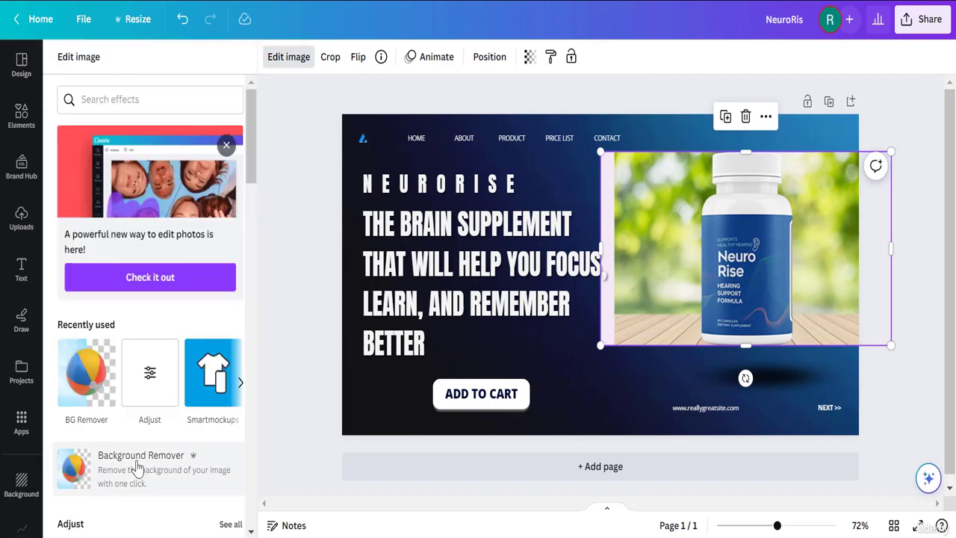
{"action": "left_click", "coordinate": [136, 467]}
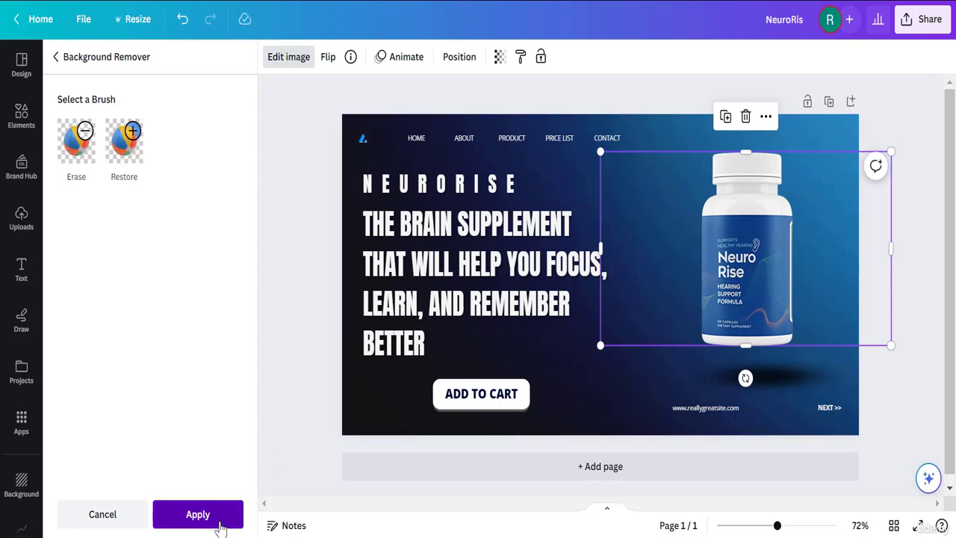
{"action": "left_click", "coordinate": [224, 514]}
{"action": "left_click", "coordinate": [894, 256]}
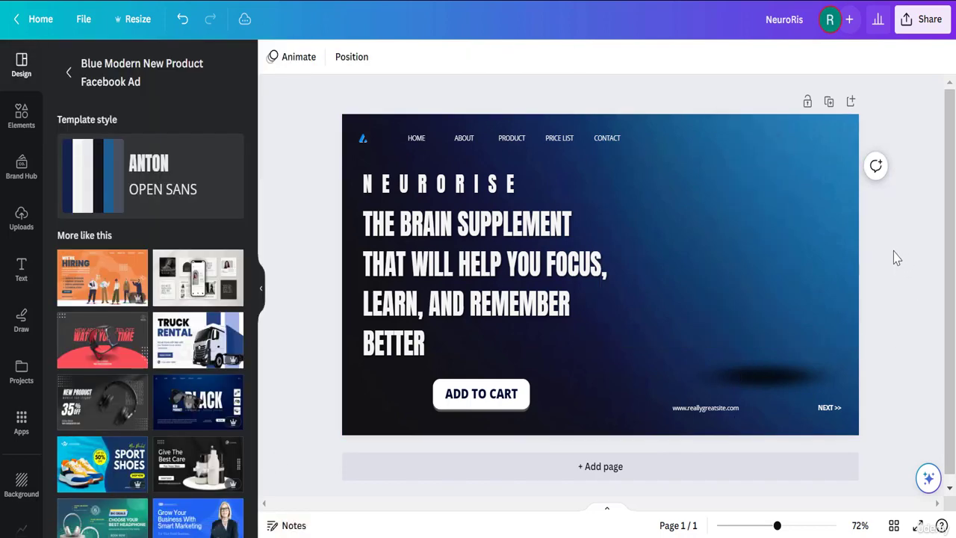
- Crop the empty sides of the new bottle image, enlarge it, and position it directly above the shadow
{"action": "left_click", "coordinate": [845, 265]}
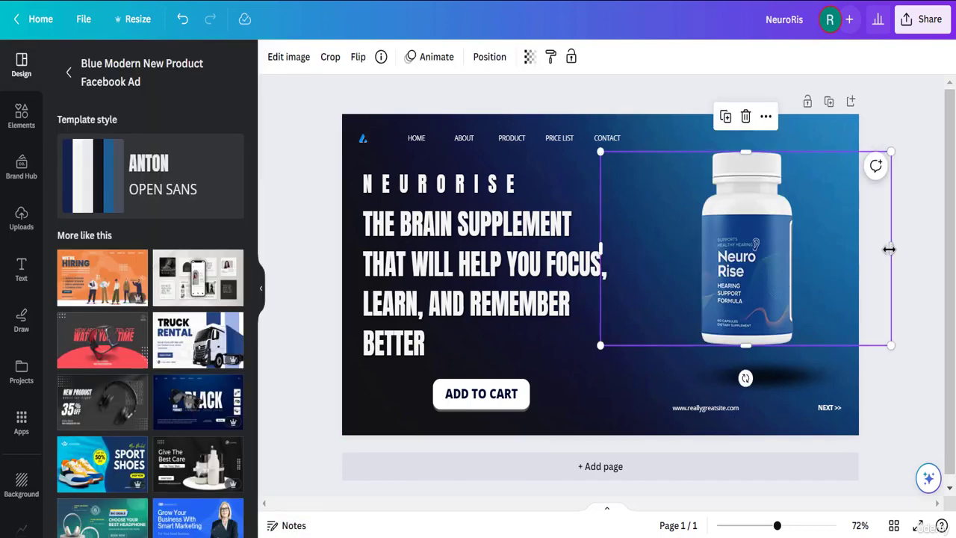
{"action": "left_click_drag", "start_coordinate": [888, 246], "coordinate": [841, 247]}
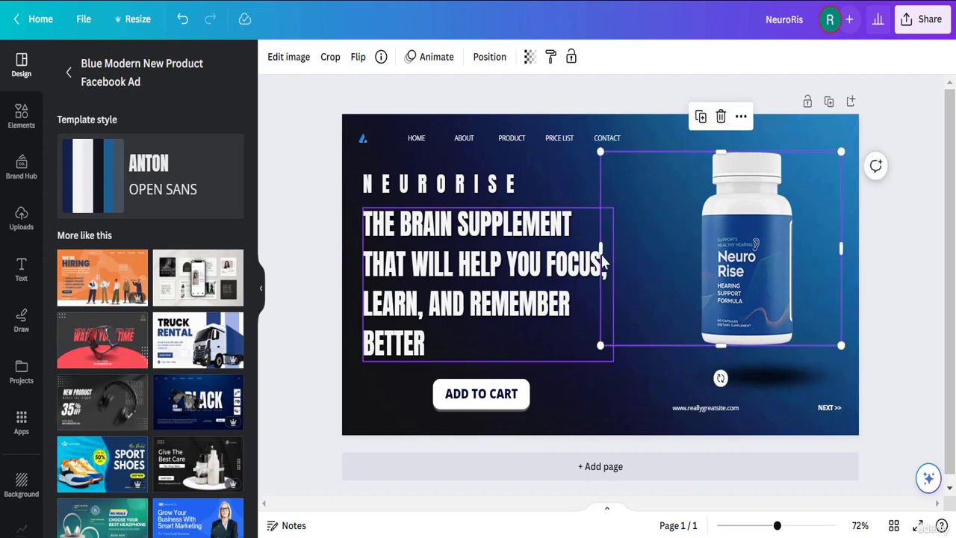
{"action": "left_click_drag", "start_coordinate": [630, 249], "coordinate": [674, 250]}
{"action": "left_click_drag", "start_coordinate": [755, 291], "coordinate": [786, 306]}
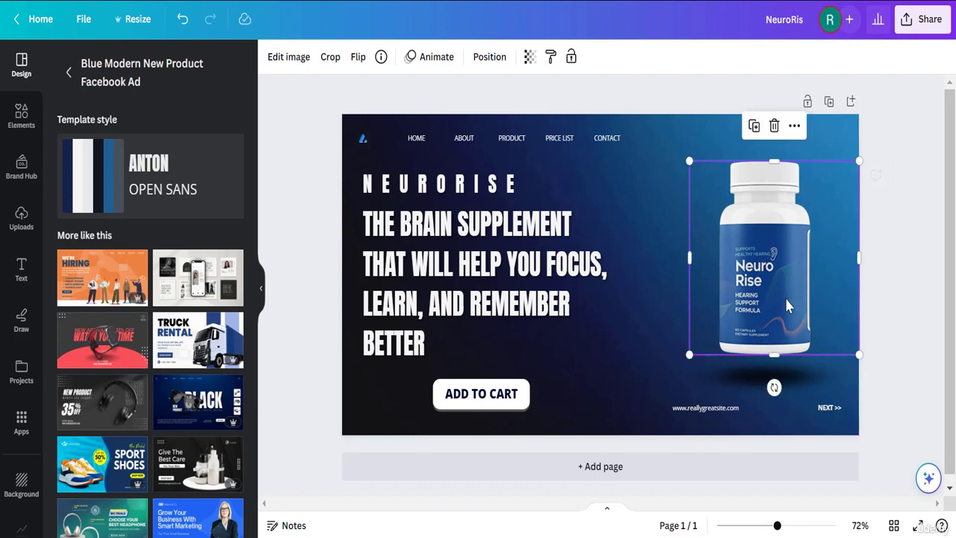
{"action": "left_click_drag", "start_coordinate": [674, 148], "coordinate": [661, 126]}
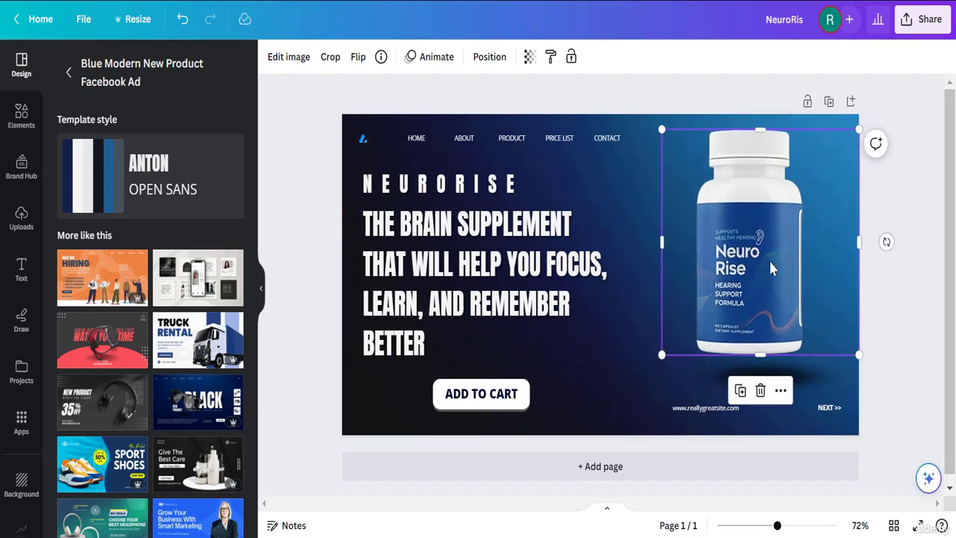
{"action": "left_click_drag", "start_coordinate": [772, 269], "coordinate": [773, 259]}
- Shift NEURORISE and the headline together slightly toward the bottle
{"action": "left_click_drag", "start_coordinate": [329, 174], "coordinate": [477, 378]}
{"action": "left_click_drag", "start_coordinate": [431, 316], "coordinate": [462, 317]}
{"action": "left_click", "coordinate": [413, 370]}
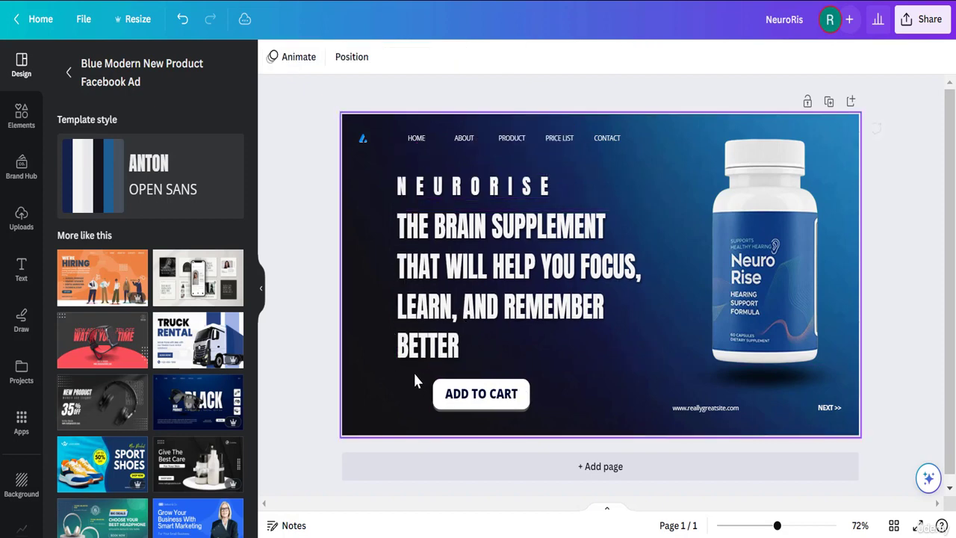
- Move the ADD TO CART button below the shifted headline and shrink it to a text size of 16.6
{"action": "left_click", "coordinate": [497, 402]}
{"action": "mouse_move", "coordinate": [496, 402]}
{"action": "left_mouse_down"}
{"action": "mouse_move", "coordinate": [506, 395]}
{"action": "mouse_move", "coordinate": [493, 392]}
{"action": "left_mouse_up"}
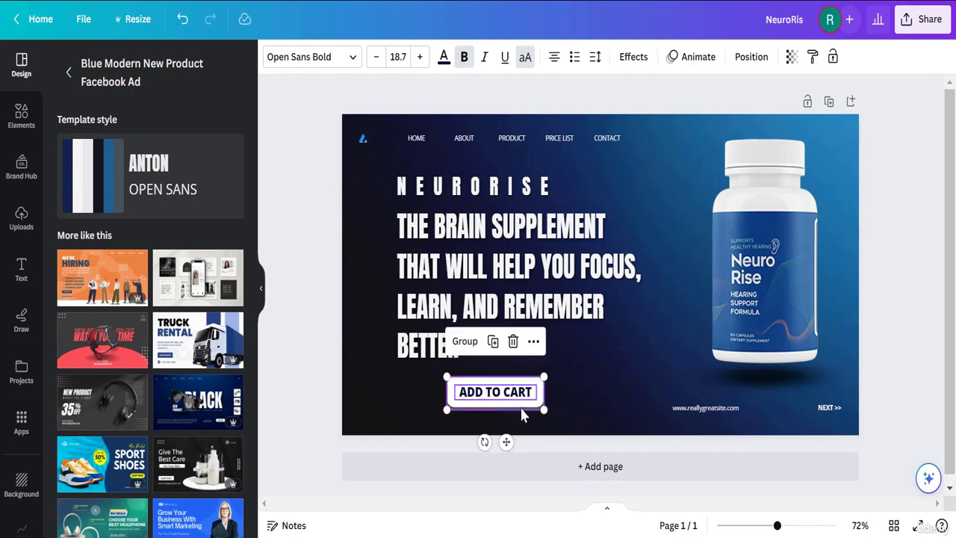
{"action": "left_click_drag", "start_coordinate": [544, 409], "coordinate": [493, 389]}
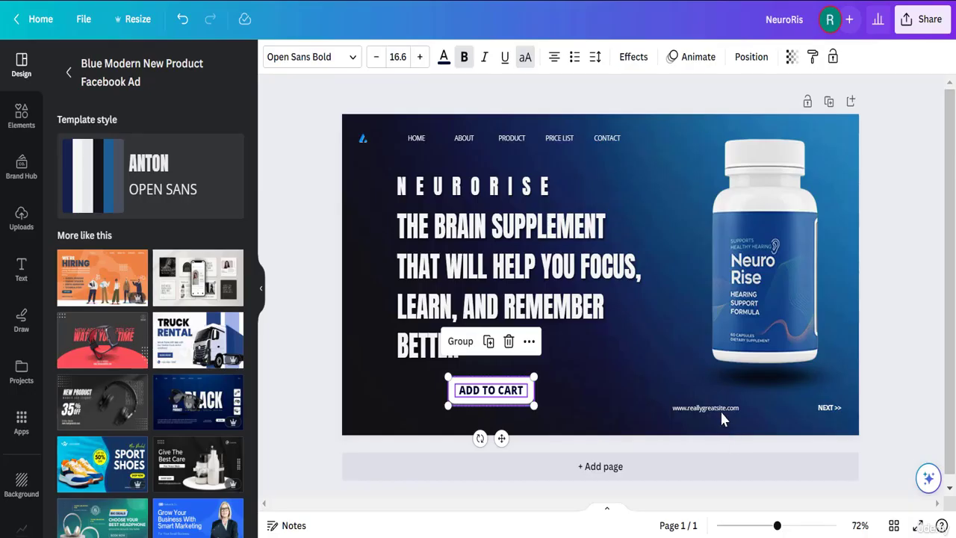
- Change the website address below the bottle to wwwtryneurorise.com
{"action": "left_click", "coordinate": [721, 410]}
{"action": "left_click", "coordinate": [718, 410]}
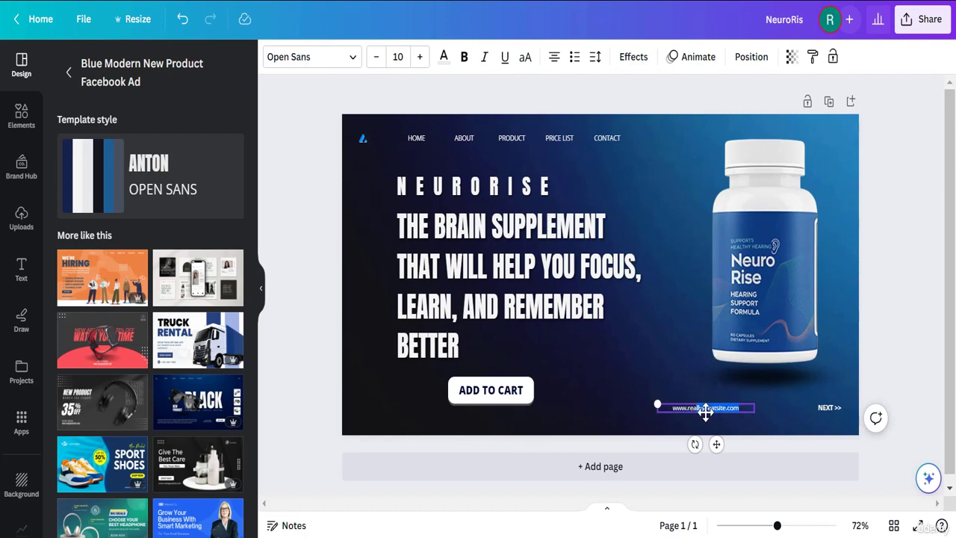
{"action": "left_click_drag", "start_coordinate": [706, 411], "coordinate": [691, 413]}
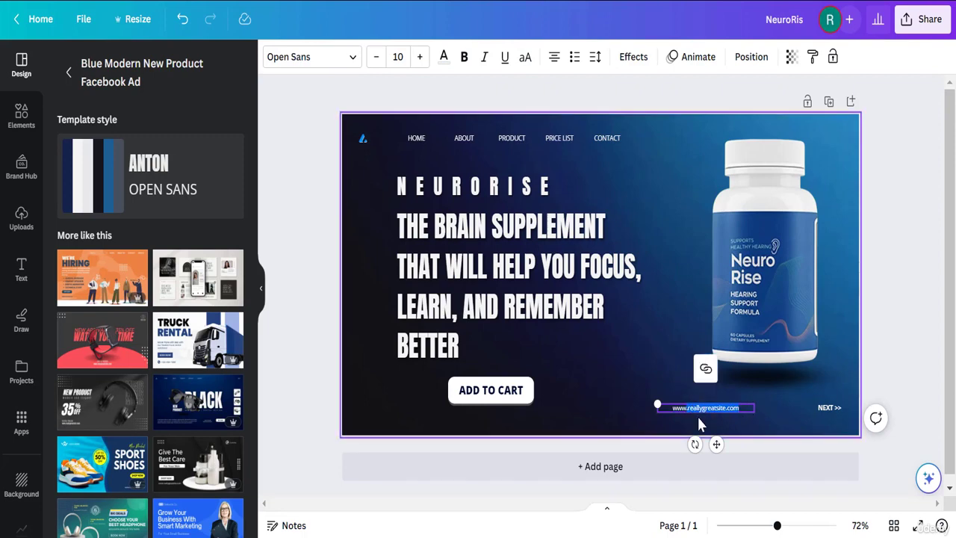
{"action": "type", "text": "tryneurorise"}
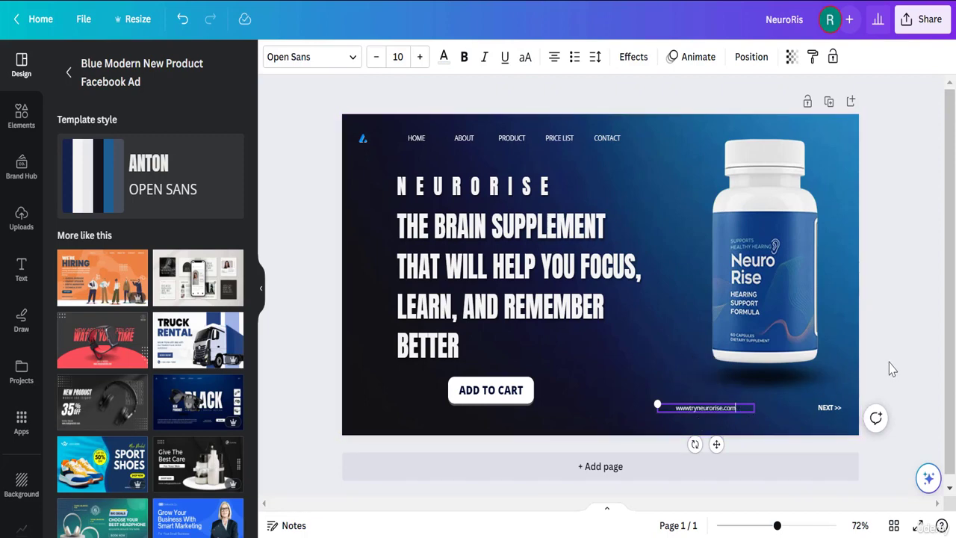
{"action": "left_click", "coordinate": [890, 368]}
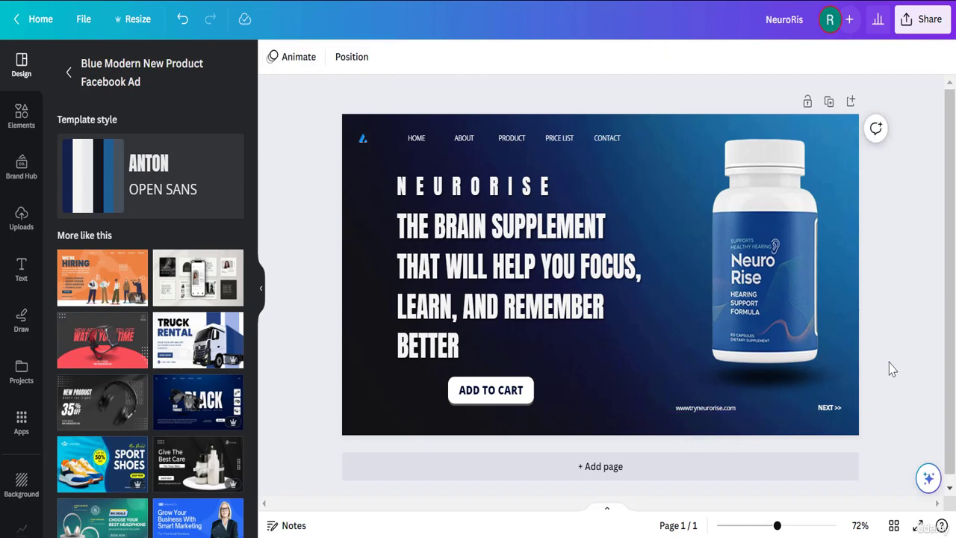
- Download the ad as a PNG at 1,200 × 628 px and open the downloaded NeuroRis.png
{"action": "left_click", "coordinate": [932, 22]}
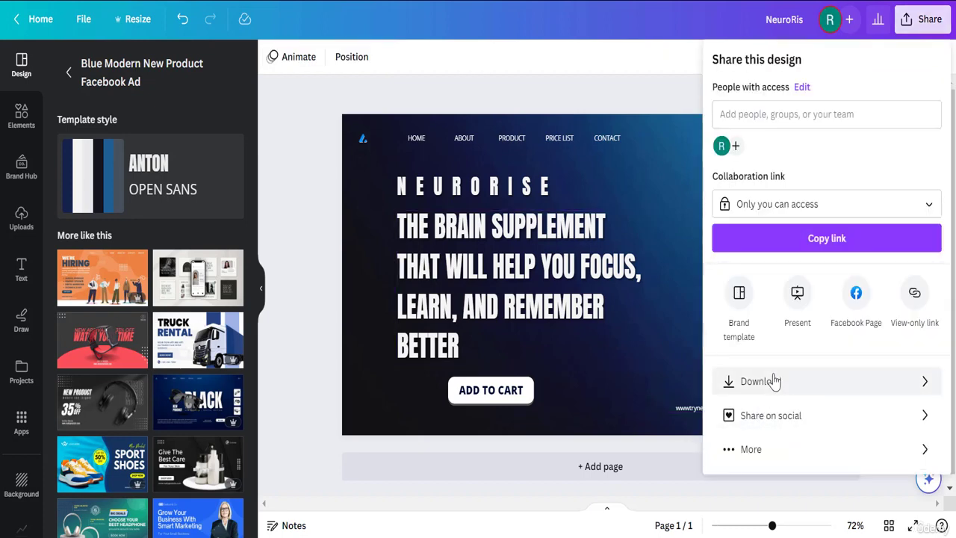
{"action": "left_click", "coordinate": [762, 381]}
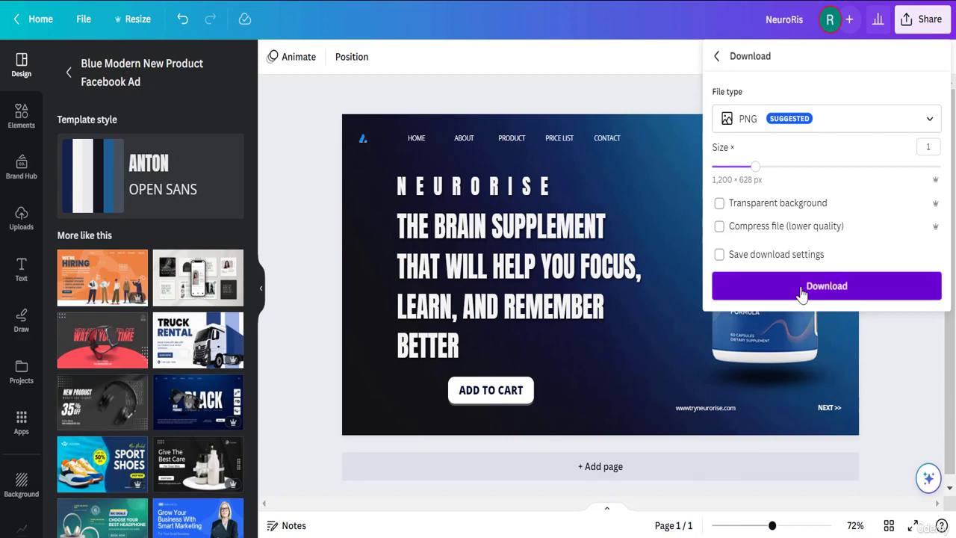
{"action": "left_click", "coordinate": [802, 291]}
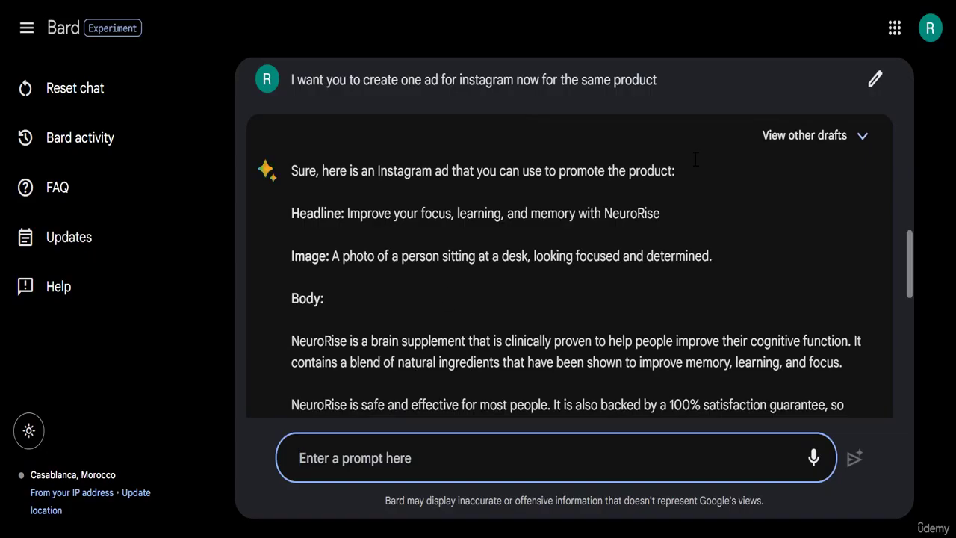
{"action": "scroll", "coordinate": [905, 177], "scroll_direction": "up", "scroll_amount": 4}
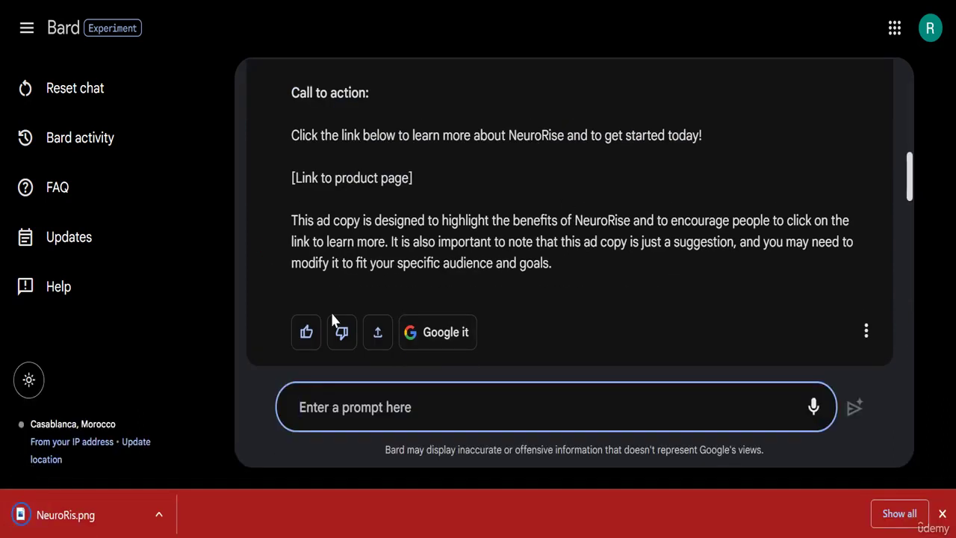
{"action": "left_click", "coordinate": [109, 509]}
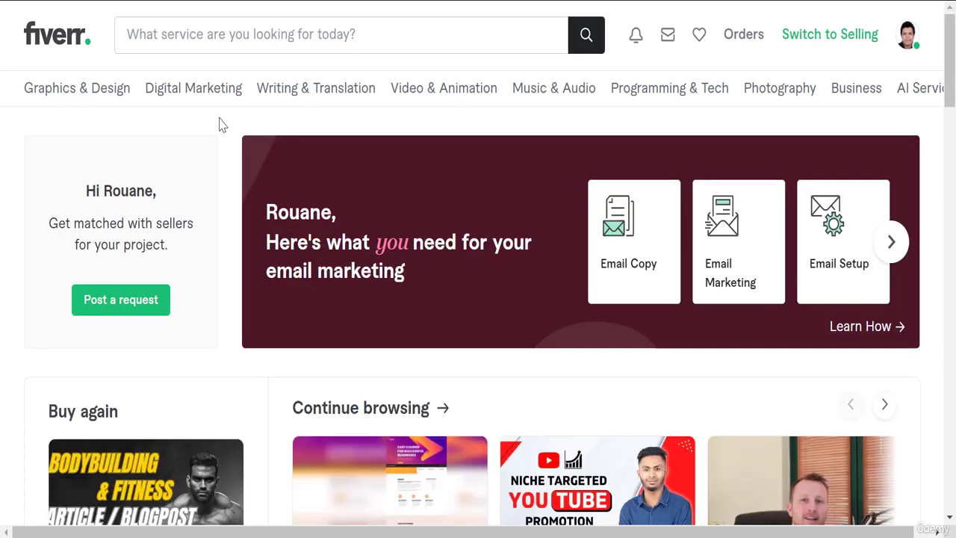
{"action": "left_click", "coordinate": [230, 39]}
{"action": "type", "text": "fa"}
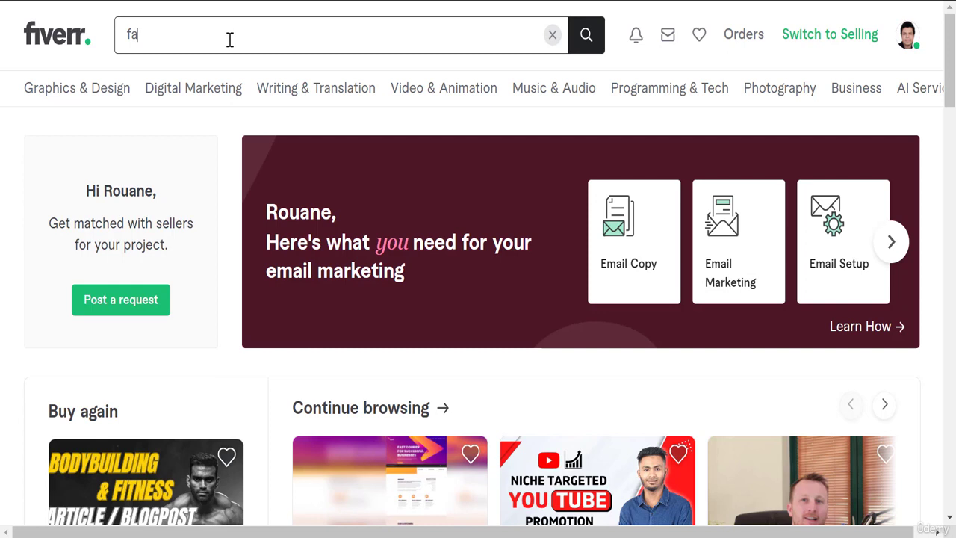
{"action": "type", "text": "cebook ad"}
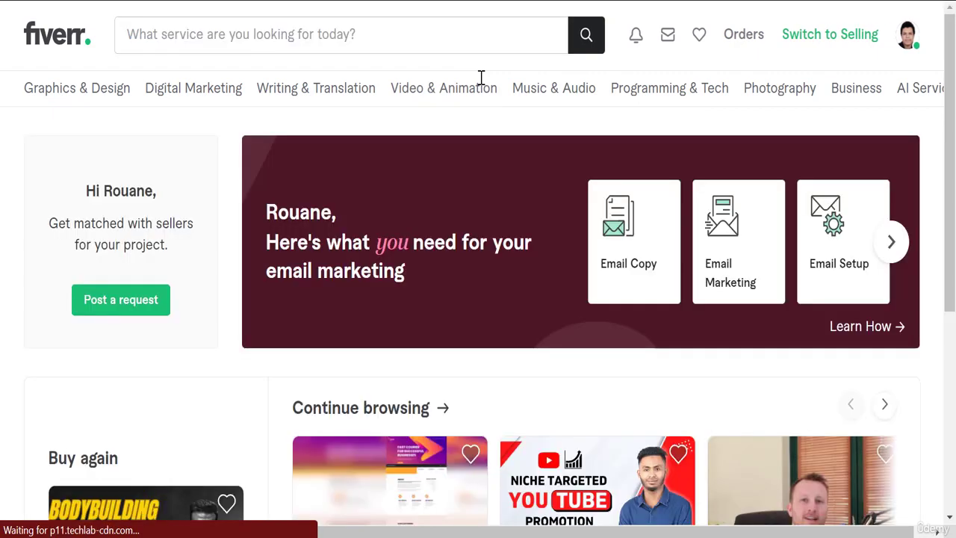
{"action": "scroll", "coordinate": [878, 267], "scroll_direction": "down", "scroll_amount": 6}
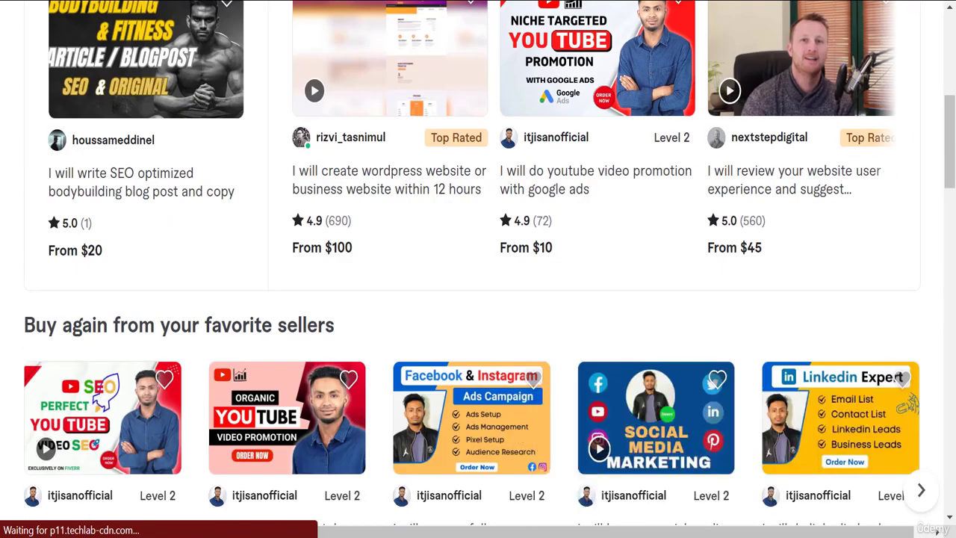
{"action": "scroll", "coordinate": [478, 299], "scroll_direction": "up", "scroll_amount": 6}
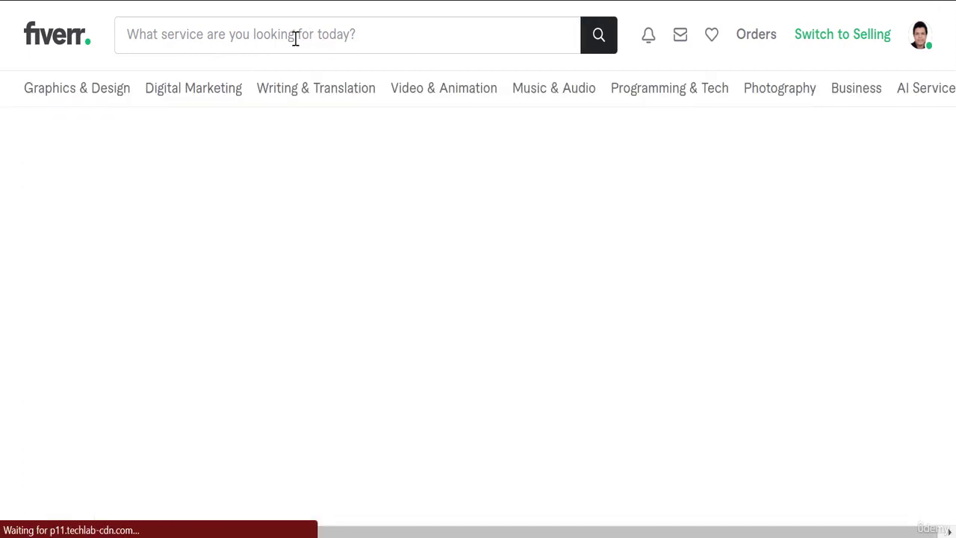
- Search Fiverr for "facebook ad" services
{"action": "left_click", "coordinate": [267, 46]}
{"action": "type", "text": "f"}
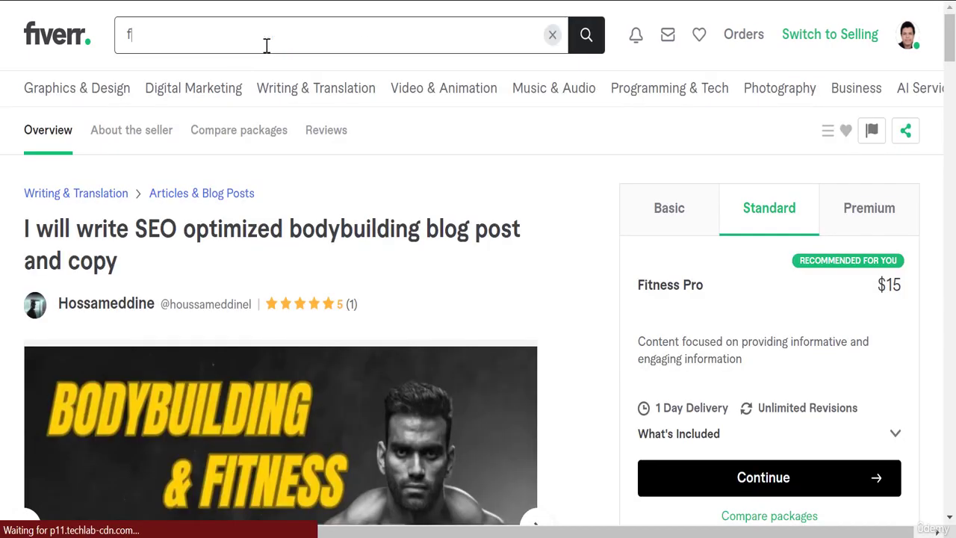
{"action": "type", "text": "acebook ad"}
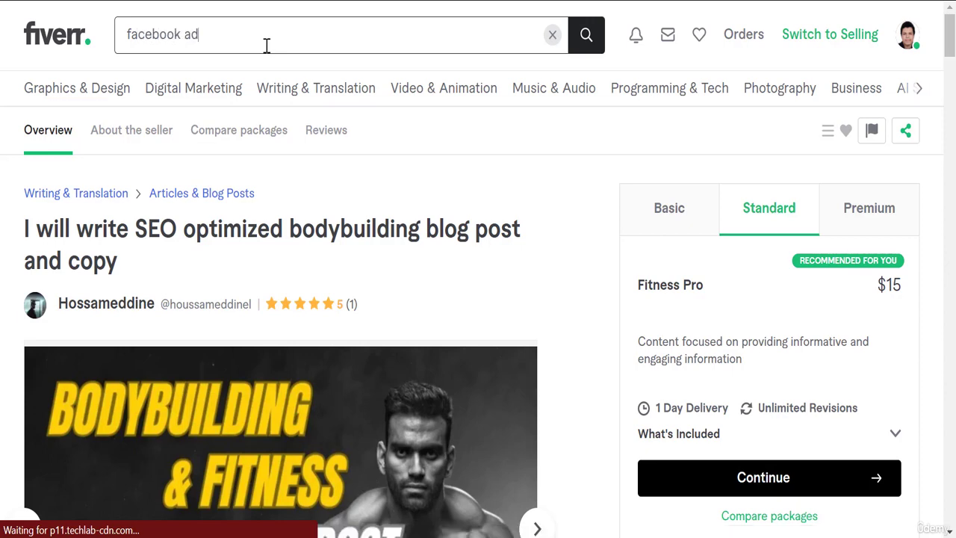
{"action": "key", "text": "Return"}
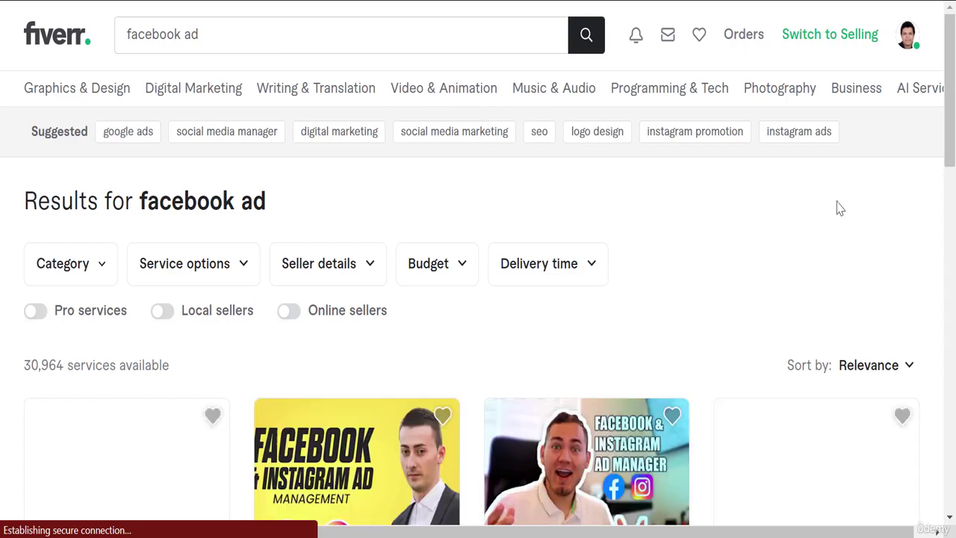
- Examine the facebook ad service listings, comparing ad design, ad management and coaching offers with their seller levels, ratings and starting prices
{"action": "scroll", "coordinate": [950, 170], "scroll_direction": "down", "scroll_amount": 6}
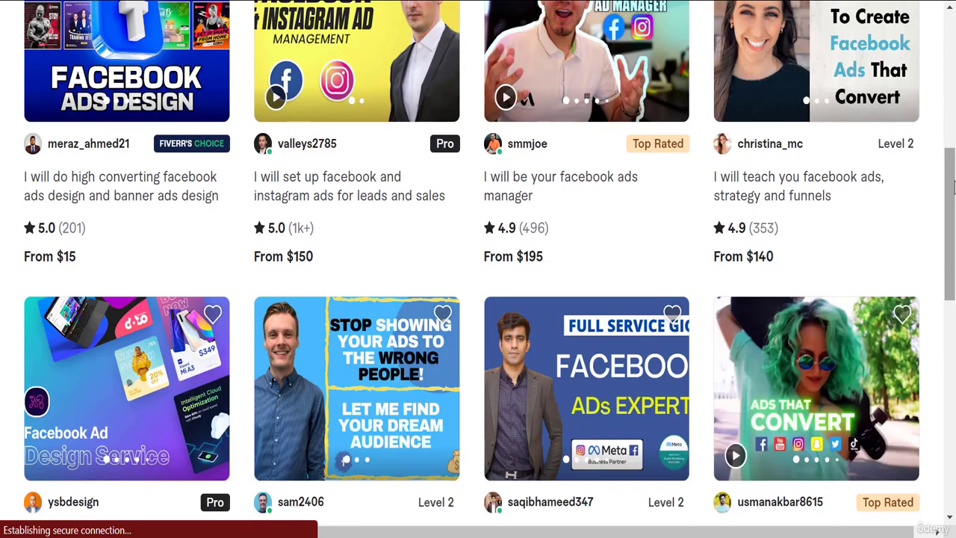
{"action": "scroll", "coordinate": [952, 160], "scroll_direction": "up", "scroll_amount": 2}
{"action": "scroll", "coordinate": [950, 149], "scroll_direction": "up", "scroll_amount": 1}
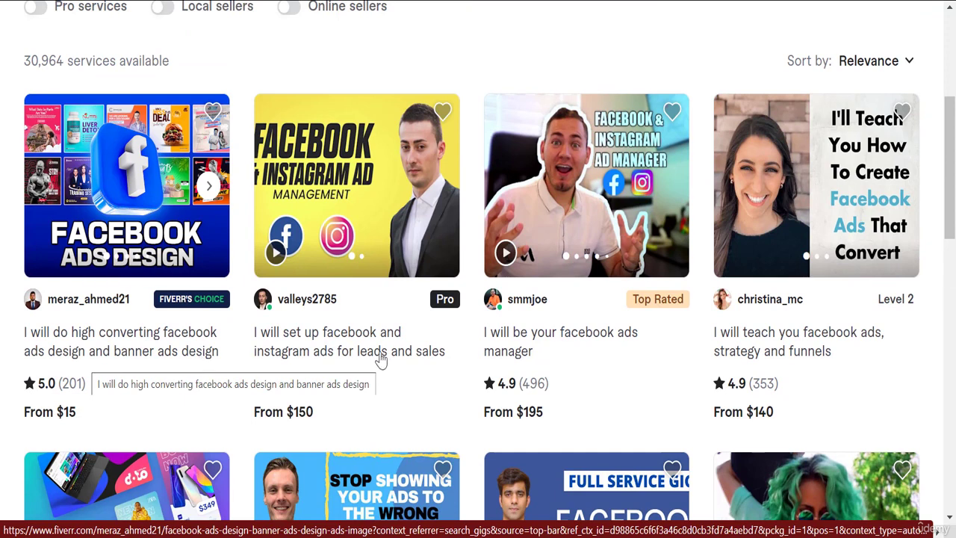
{"action": "scroll", "coordinate": [385, 352], "scroll_direction": "up", "scroll_amount": 2}
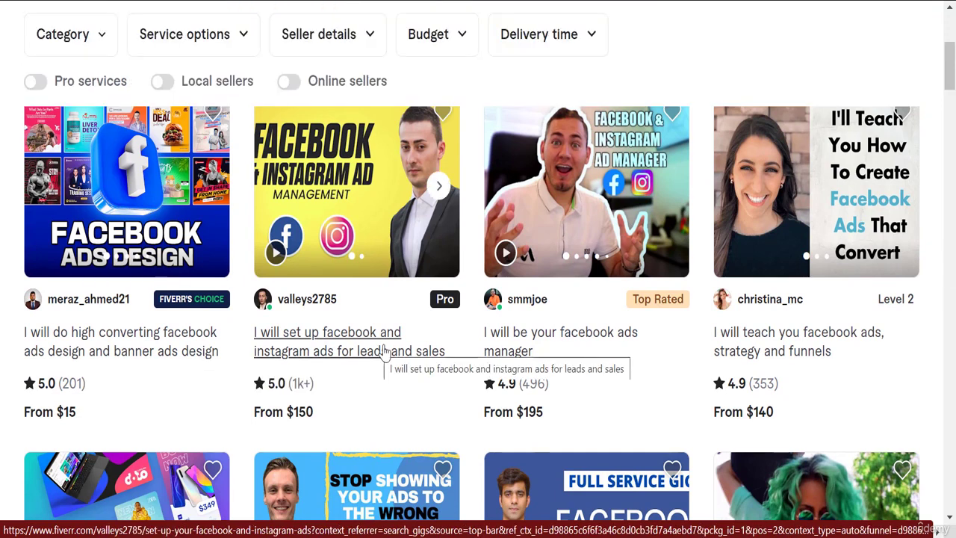
{"action": "left_click", "coordinate": [566, 348]}
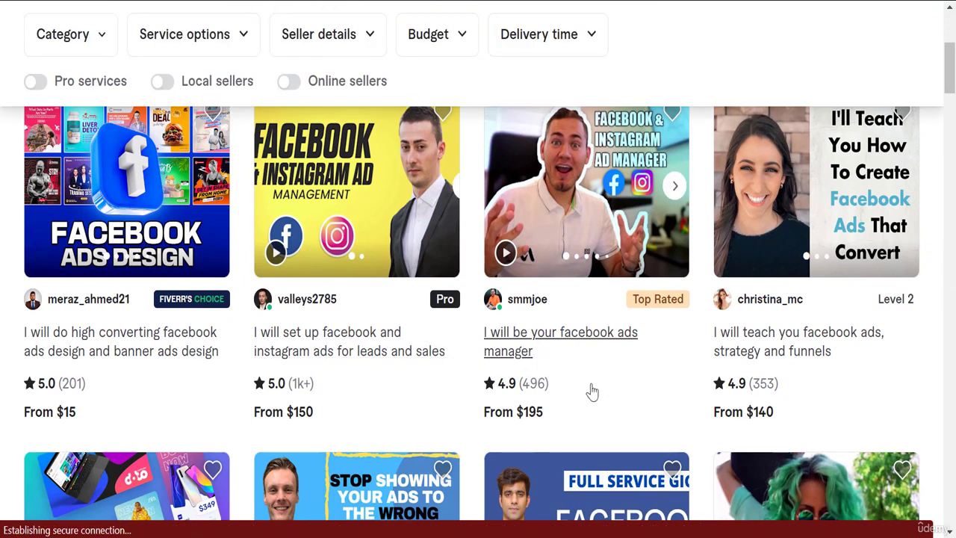
{"action": "scroll", "coordinate": [737, 410], "scroll_direction": "down", "scroll_amount": 5}
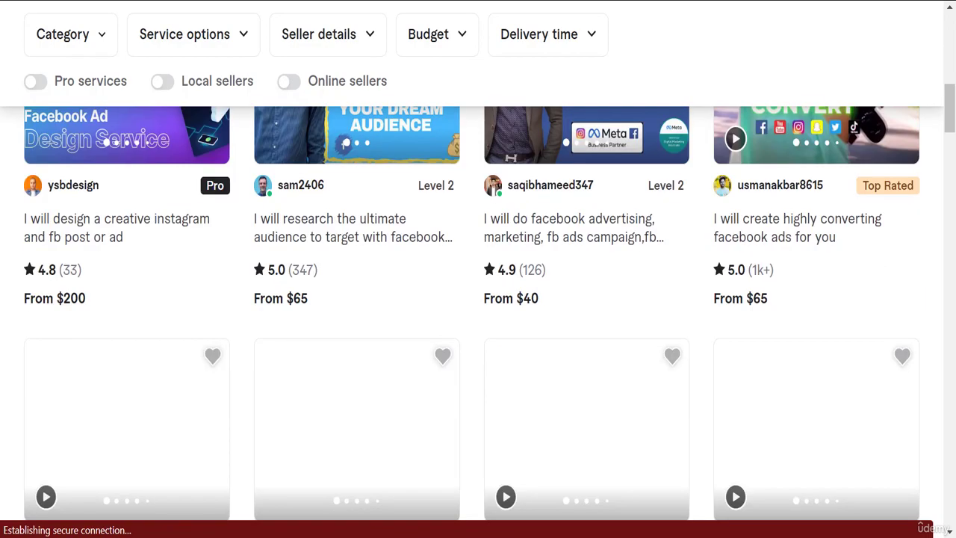
{"action": "left_click_drag", "start_coordinate": [951, 118], "coordinate": [955, 4]}
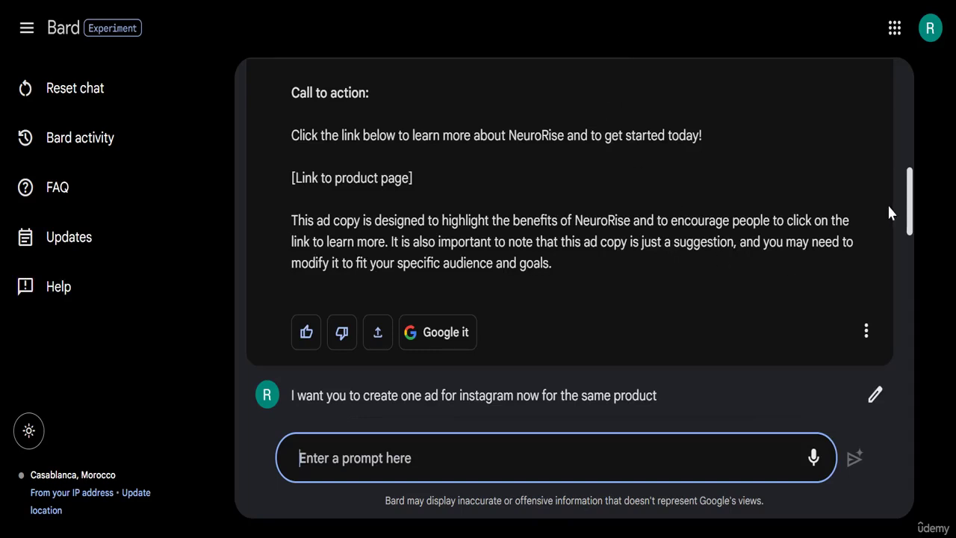
- Review the Instagram ad copy in Bard, return to the Canva home page and search the new design types for "instagram"
{"action": "left_click_drag", "start_coordinate": [912, 216], "coordinate": [892, 271]}
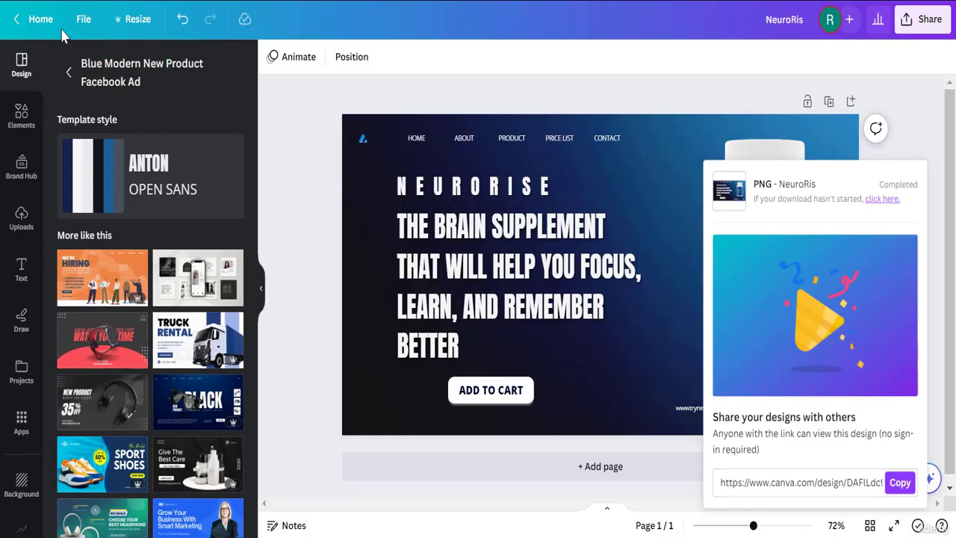
{"action": "left_click", "coordinate": [41, 19]}
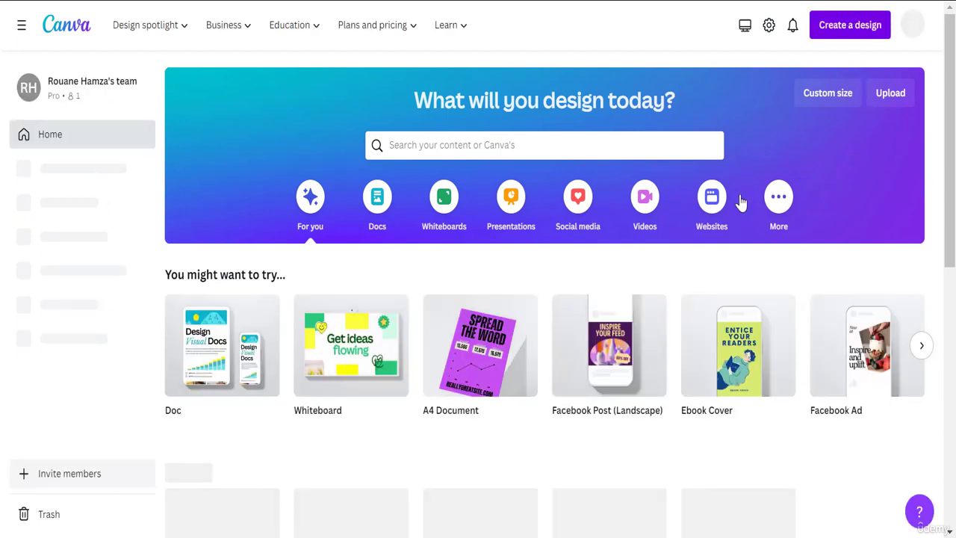
{"action": "left_click", "coordinate": [850, 25]}
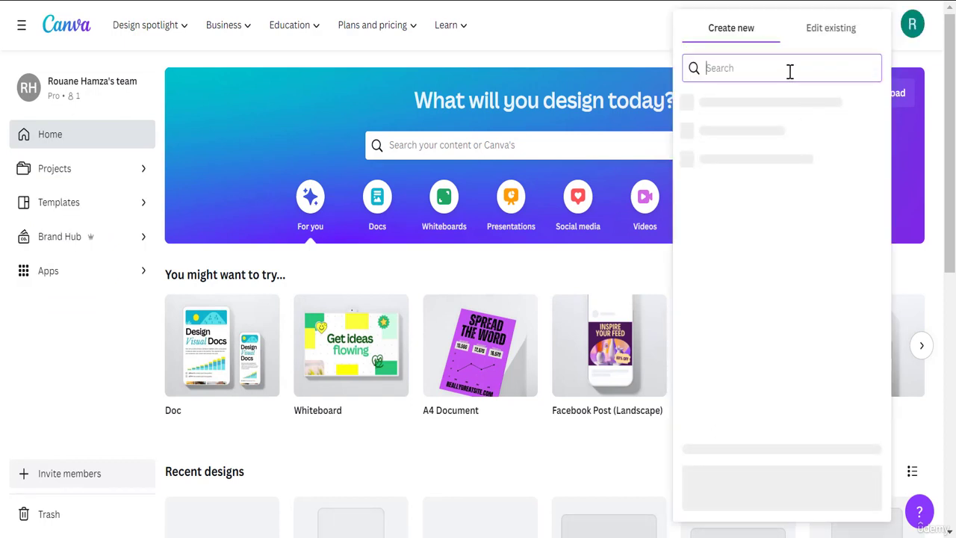
{"action": "type", "text": "ins"}
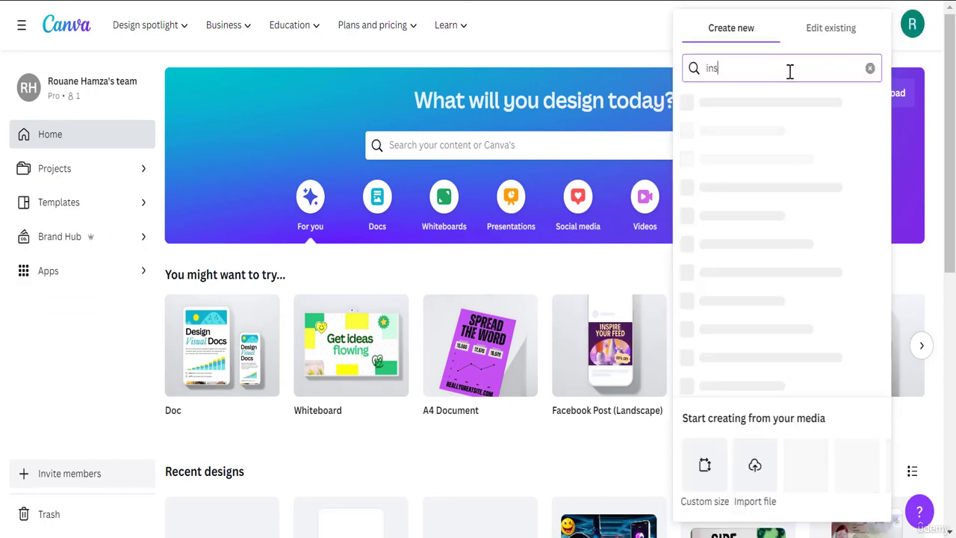
{"action": "type", "text": "tagram"}
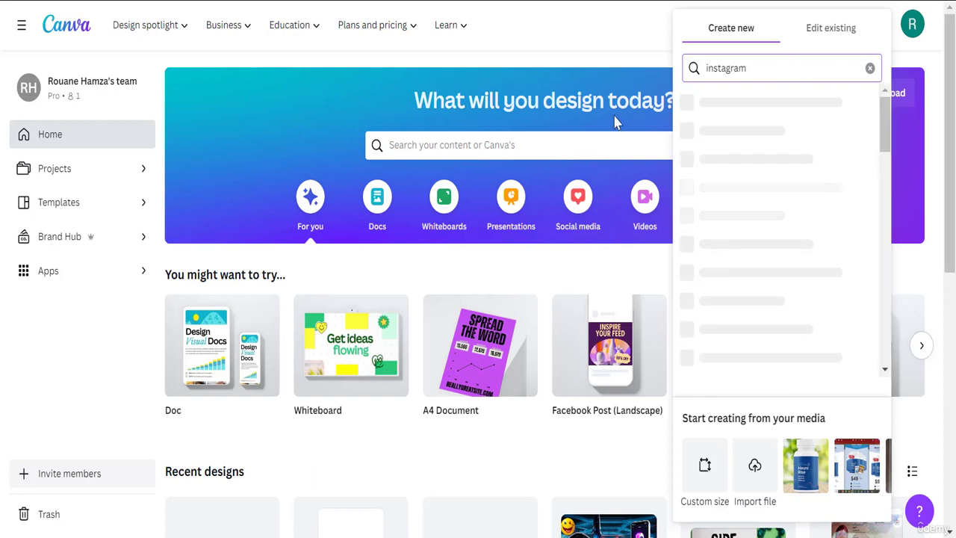